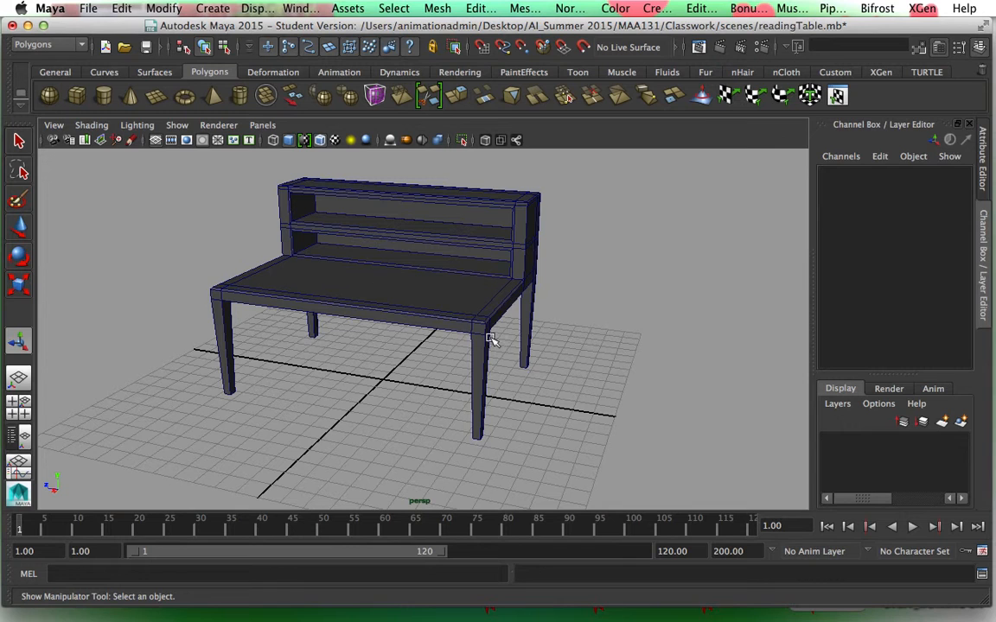
Step: Assign the table to a new display layer and toggle the layer's visibility off and on
left_click(482, 324)
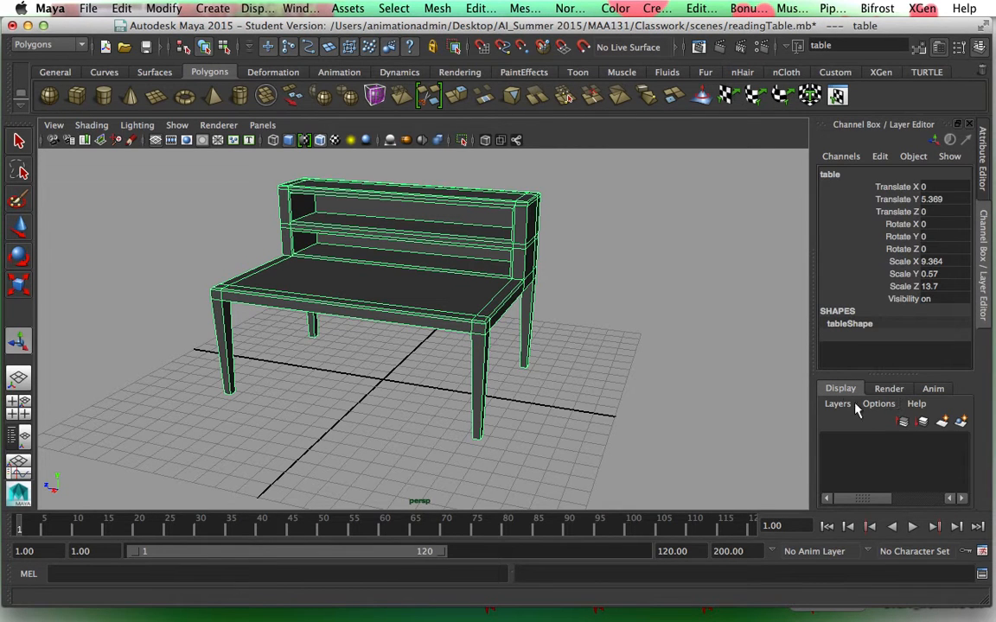
left_click(961, 423)
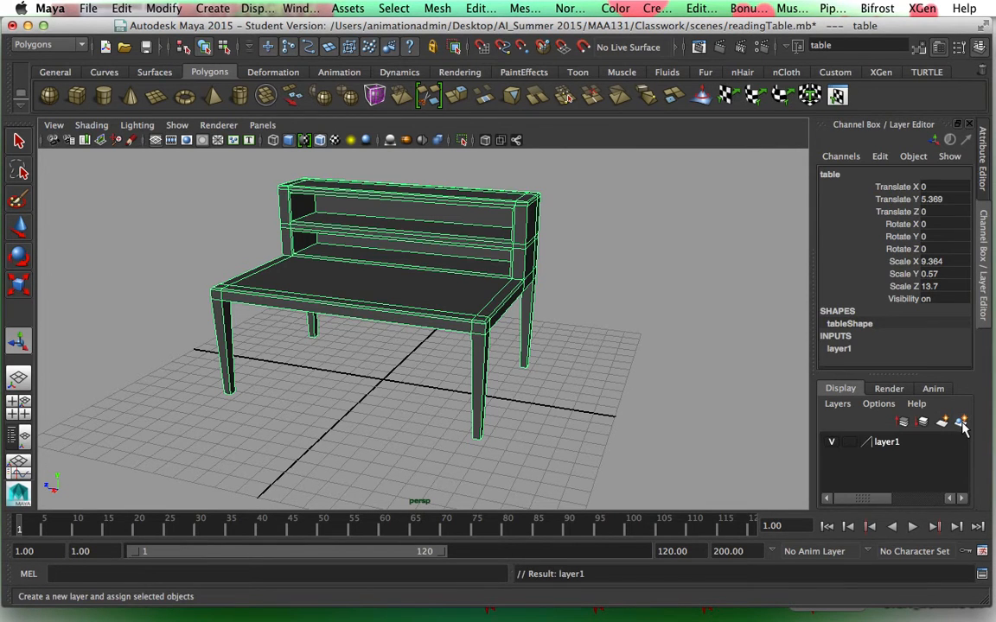
left_click(832, 444)
left_click(831, 443)
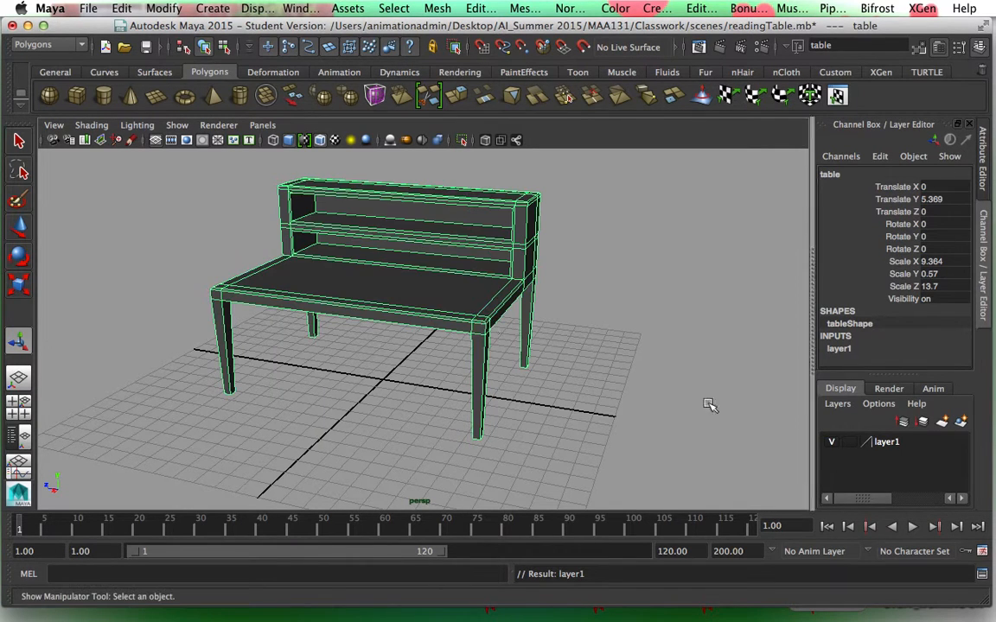
Step: Rename the table's display layer to desk
double_click(889, 443)
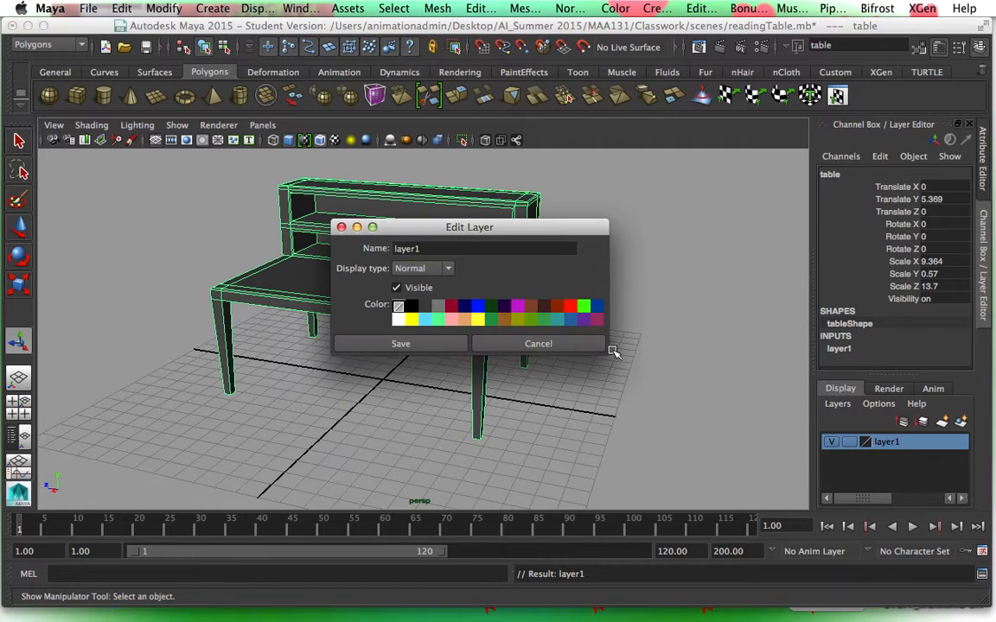
double_click(407, 248)
type("table")
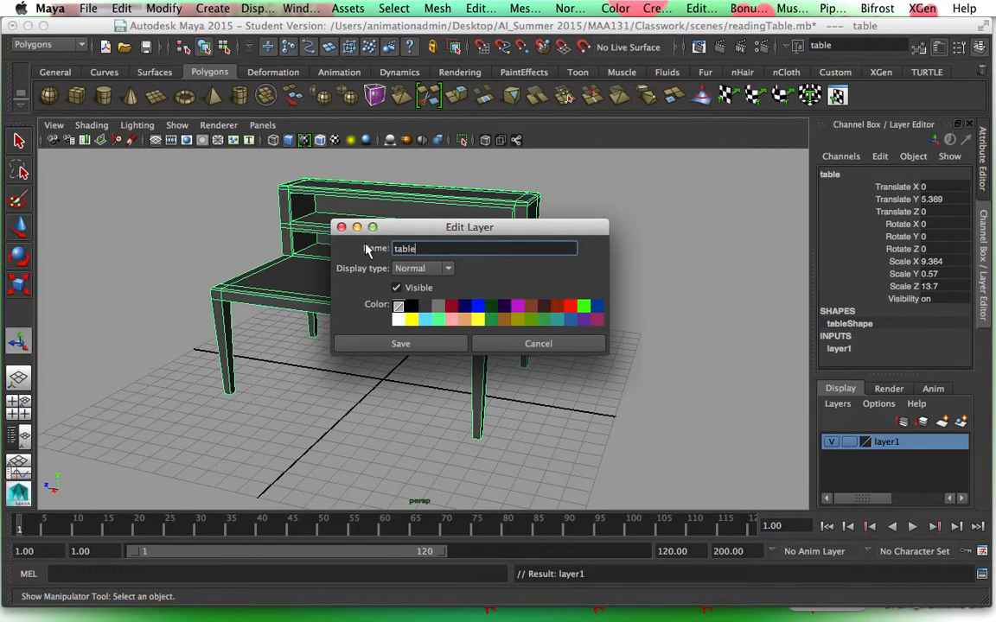
left_click(400, 344)
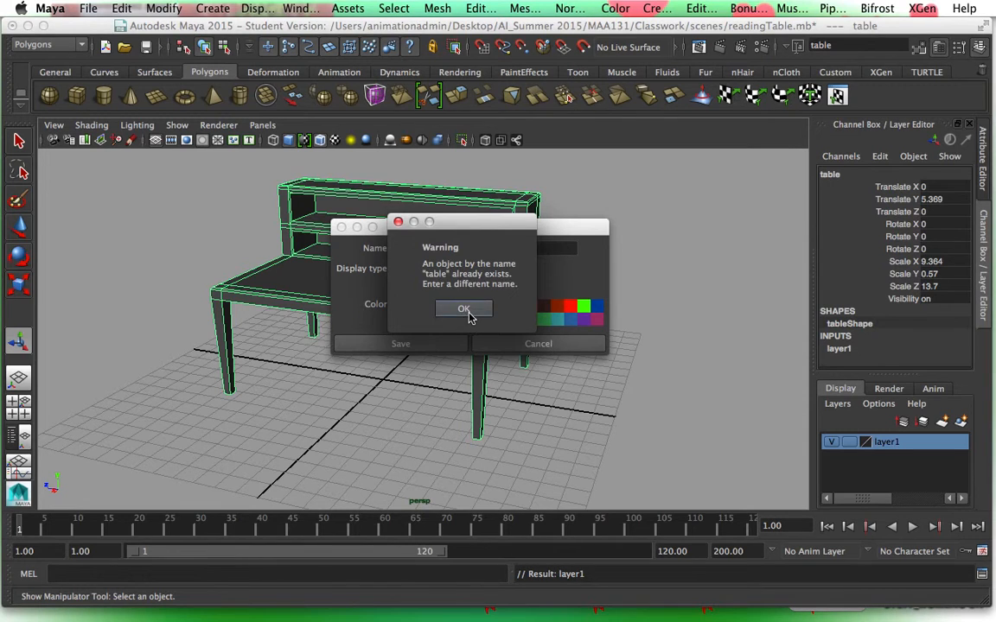
left_click(464, 309)
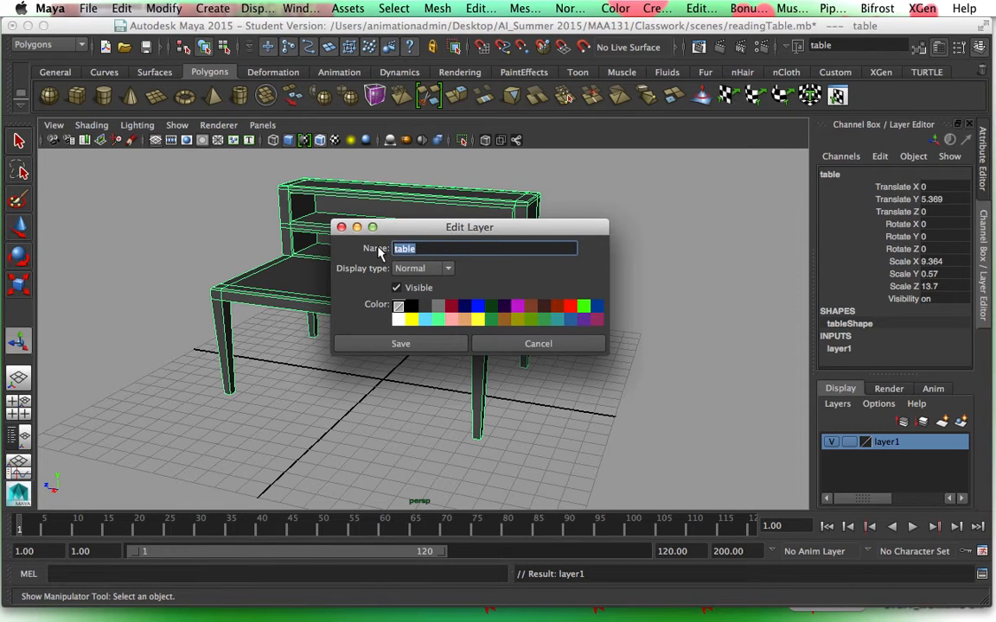
left_click(406, 344)
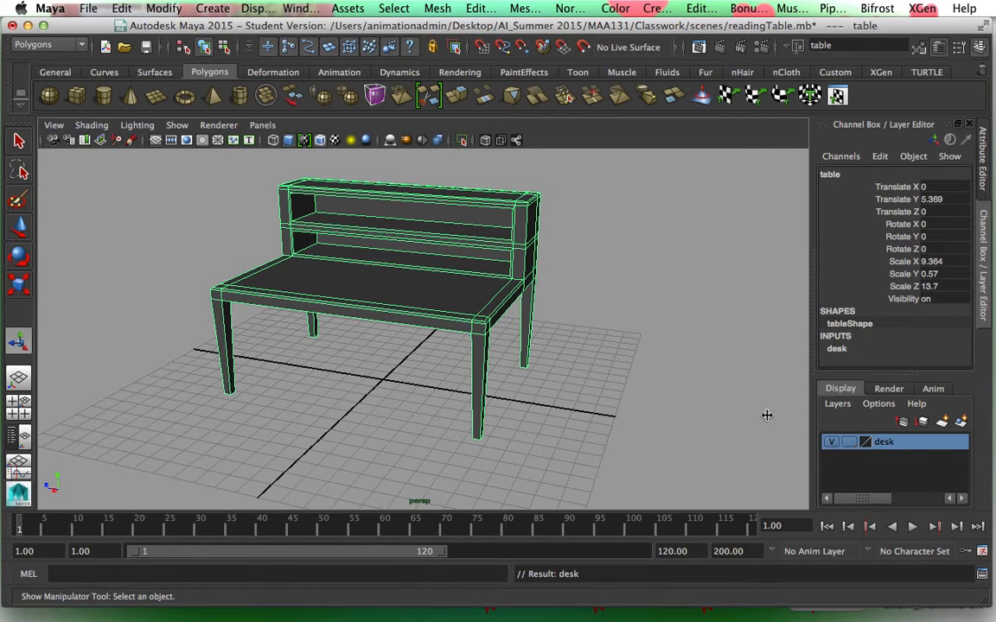
Step: Switch the desk layer to Template display, change it to Reference, and clear the selection
left_click(496, 316)
left_click(496, 315)
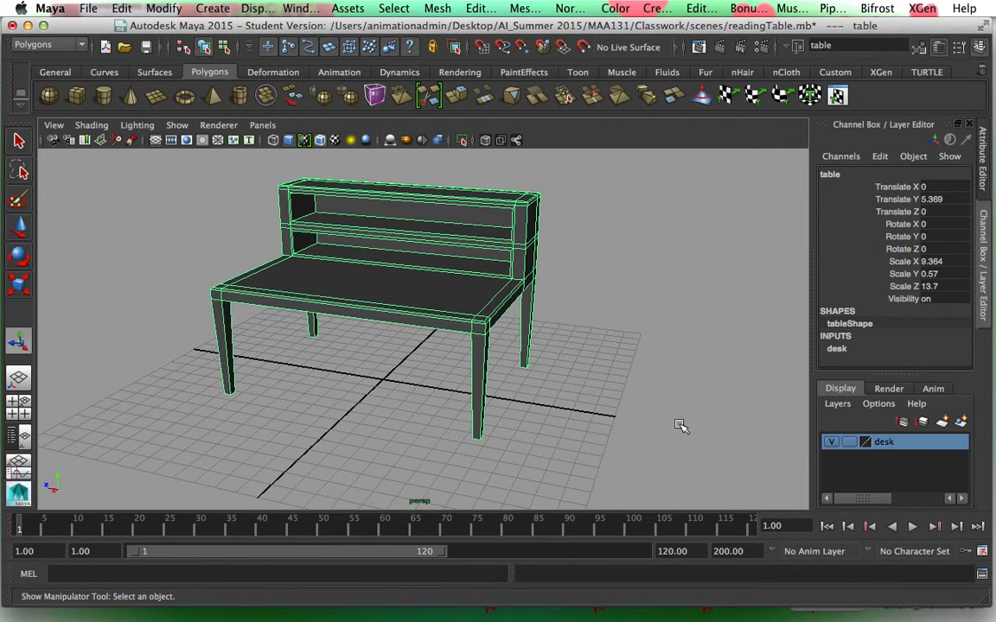
left_click(848, 442)
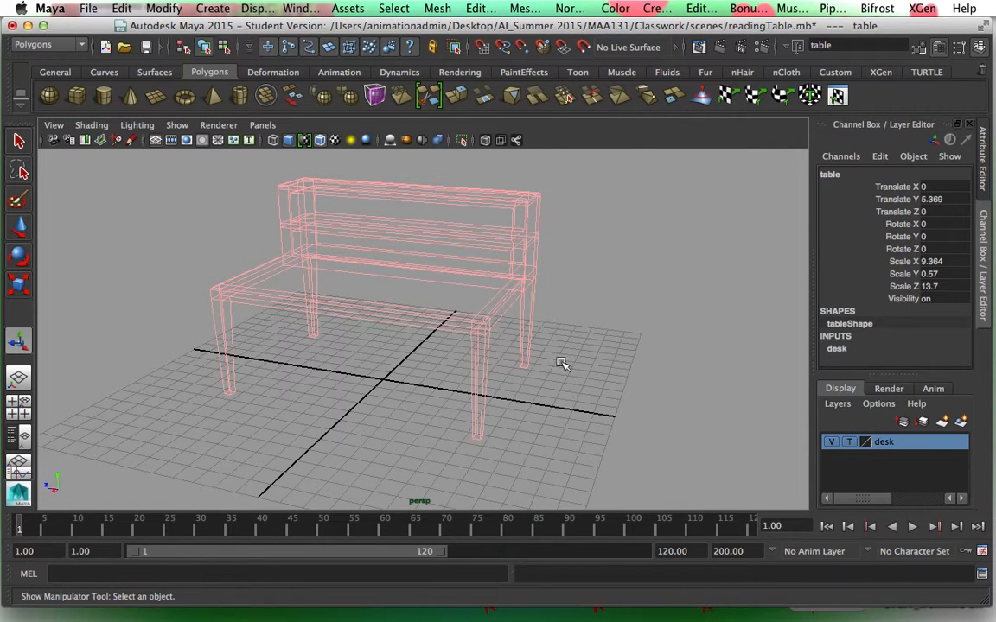
scroll(562, 361, "up", 3)
scroll(557, 363, "down", 3)
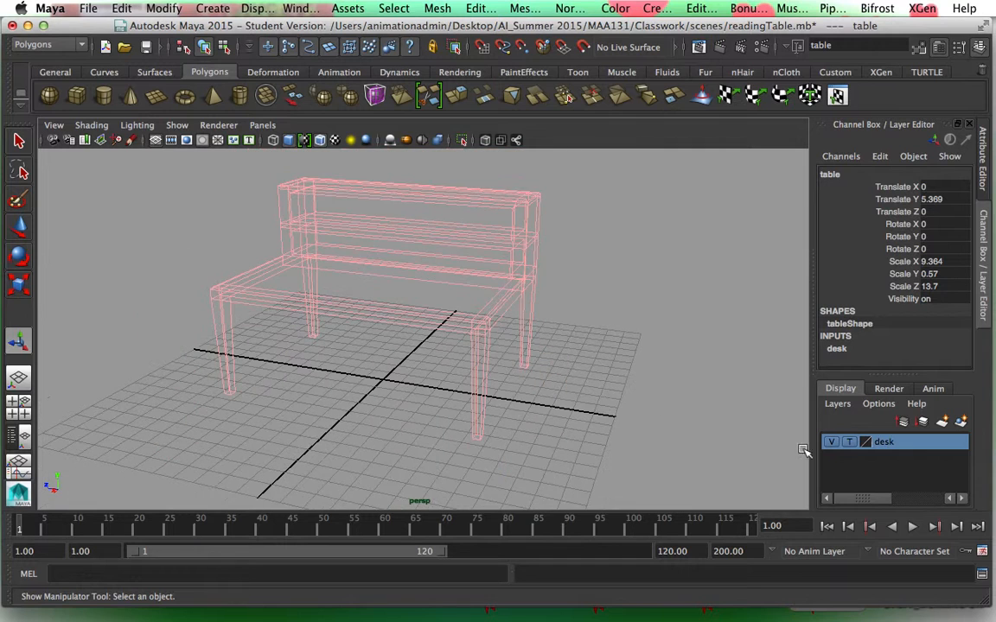
left_click(849, 442)
left_click(666, 380)
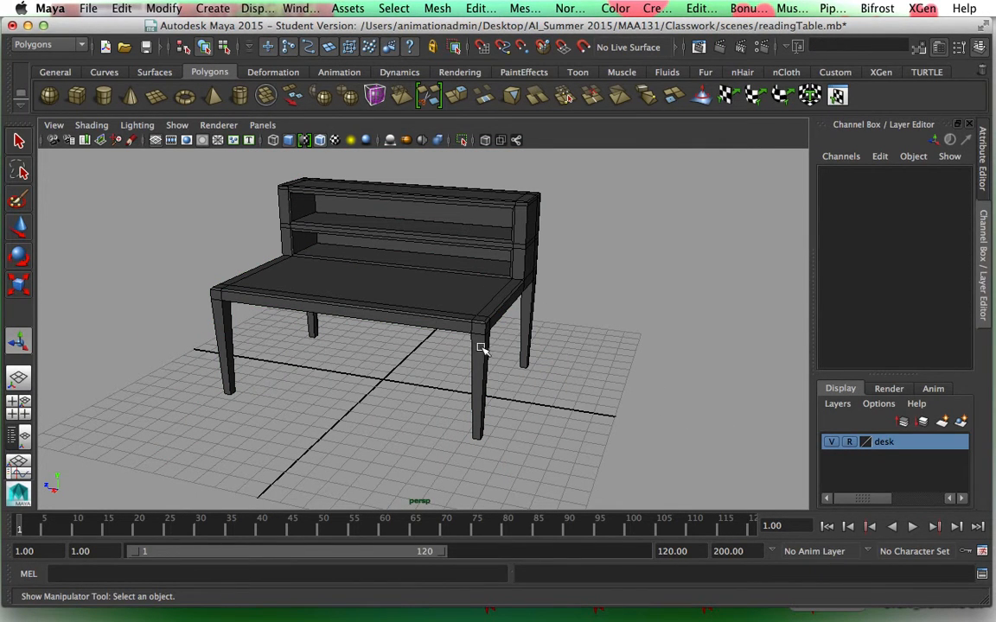
Step: Create a polygon cube at the origin and show the scene in the full-size top view
scroll(486, 318, "up", 3)
scroll(527, 371, "down", 4)
mouse_move(546, 396)
left_mouse_down("alt")
mouse_move(560, 395)
mouse_move(540, 400)
left_mouse_up("alt")
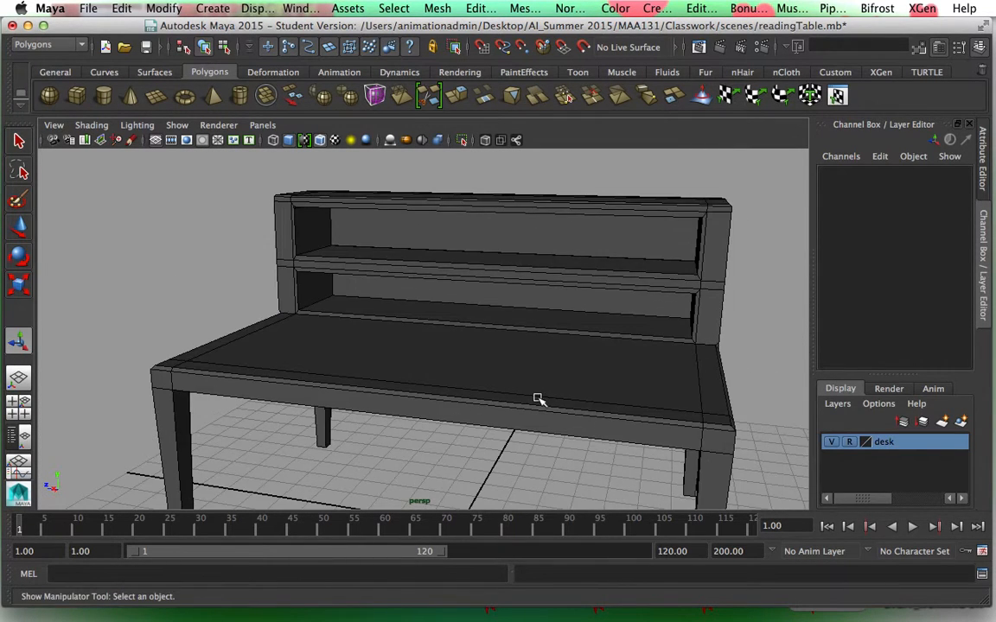
scroll(519, 380, "up", 3)
left_click(76, 95)
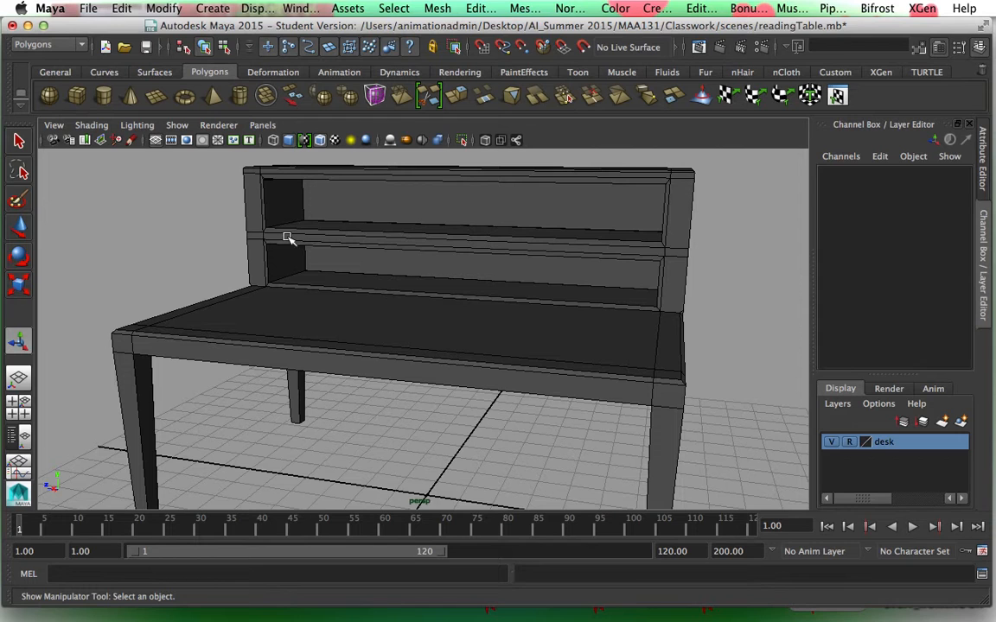
key("space")
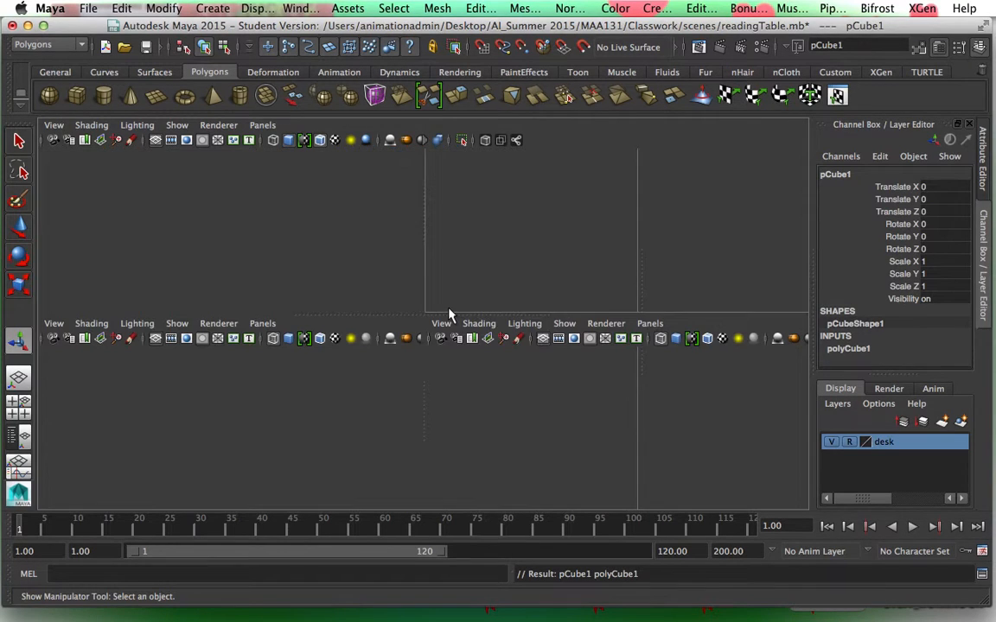
key("space")
key("space")
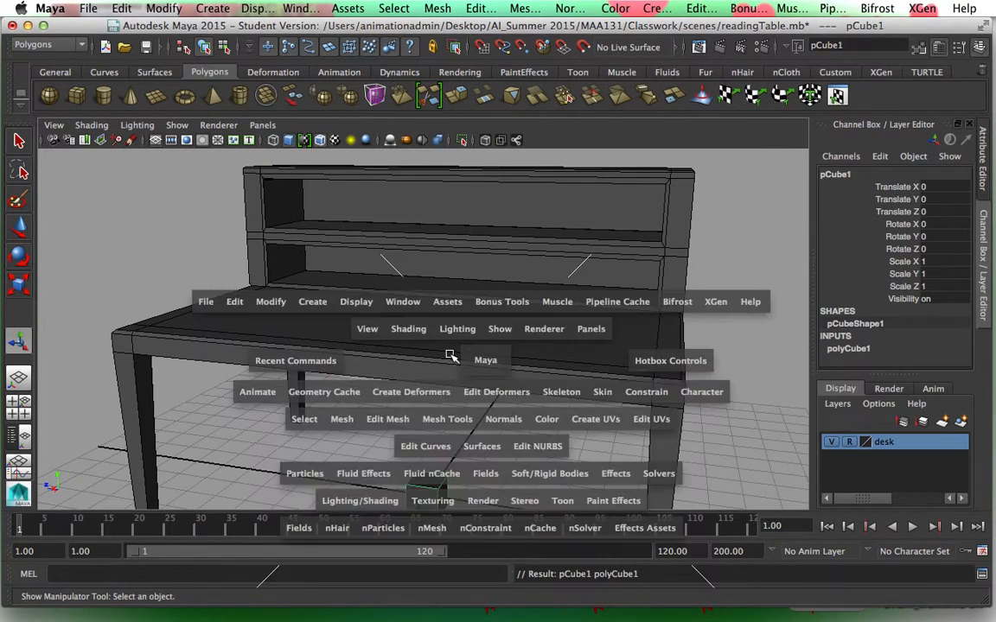
key("space")
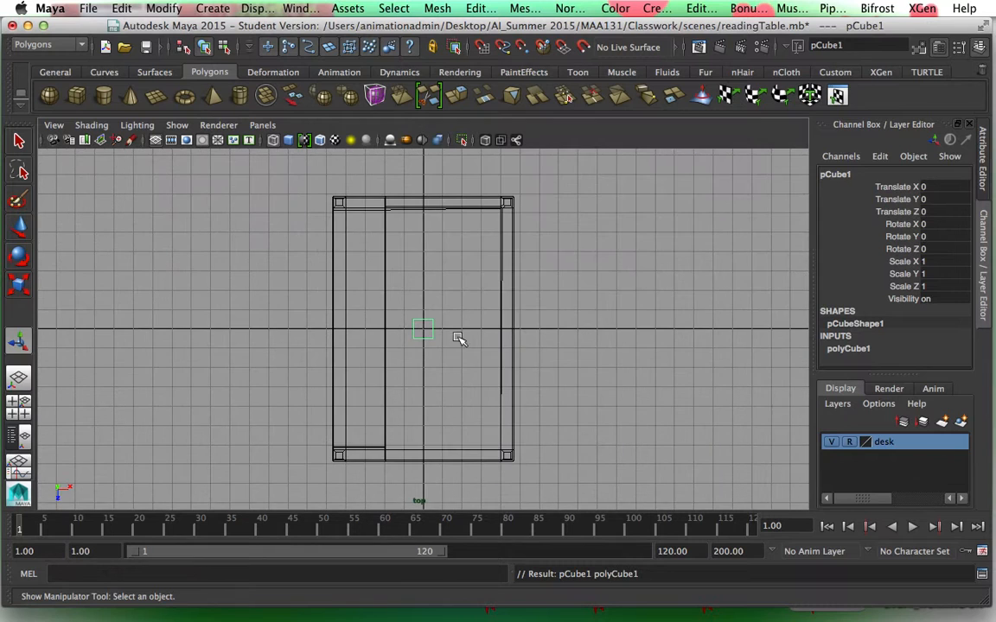
Step: Scale the cube narrower along X and longer along Z into a thin rectangle
left_click(19, 283)
left_click(492, 329)
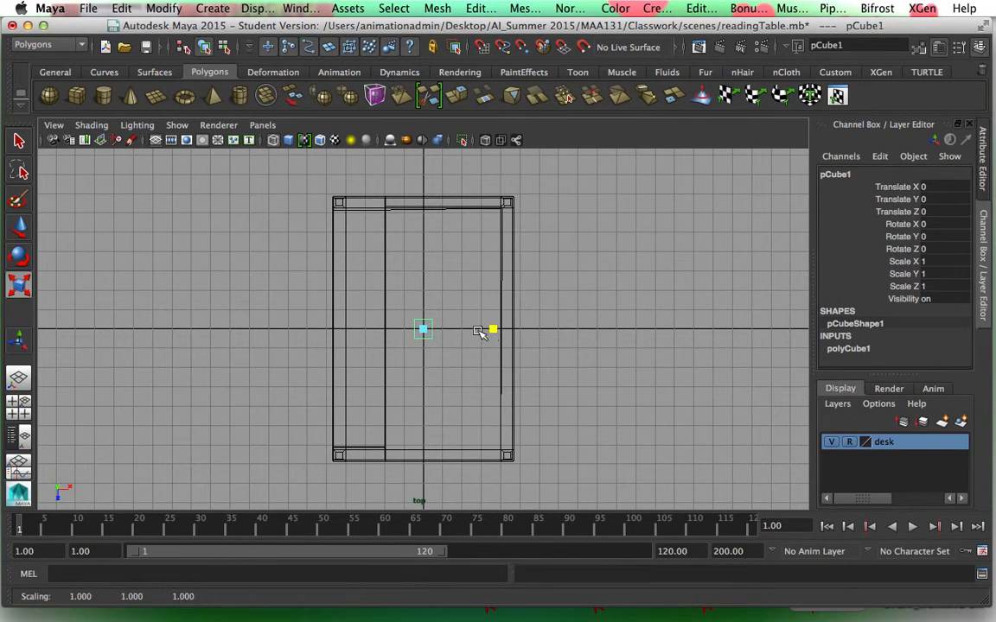
left_click_drag(474, 330, 452, 338)
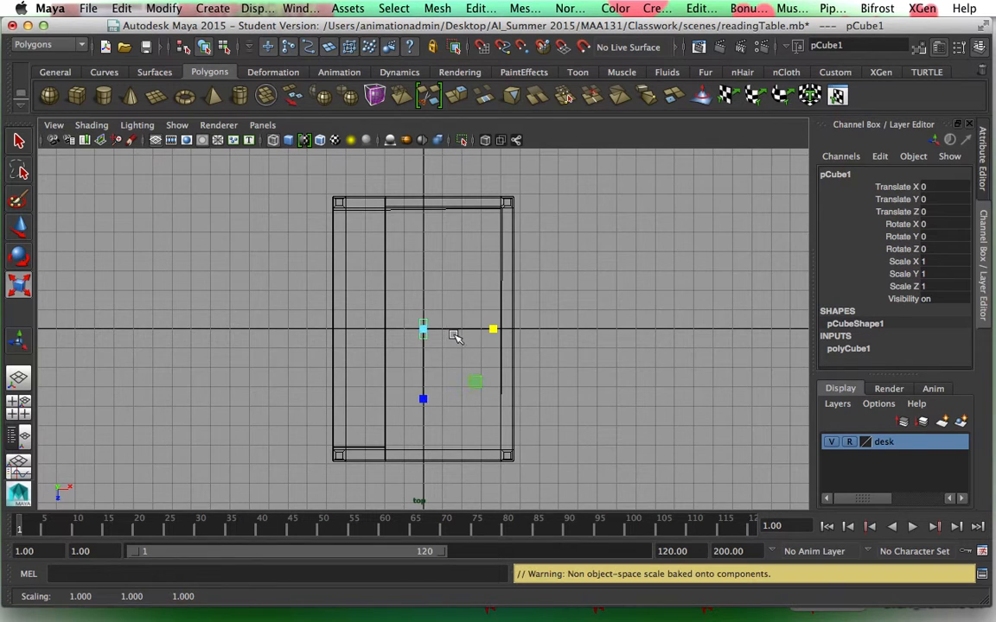
key("f")
left_click_drag(420, 399, 428, 469)
scroll(584, 377, "down", 10)
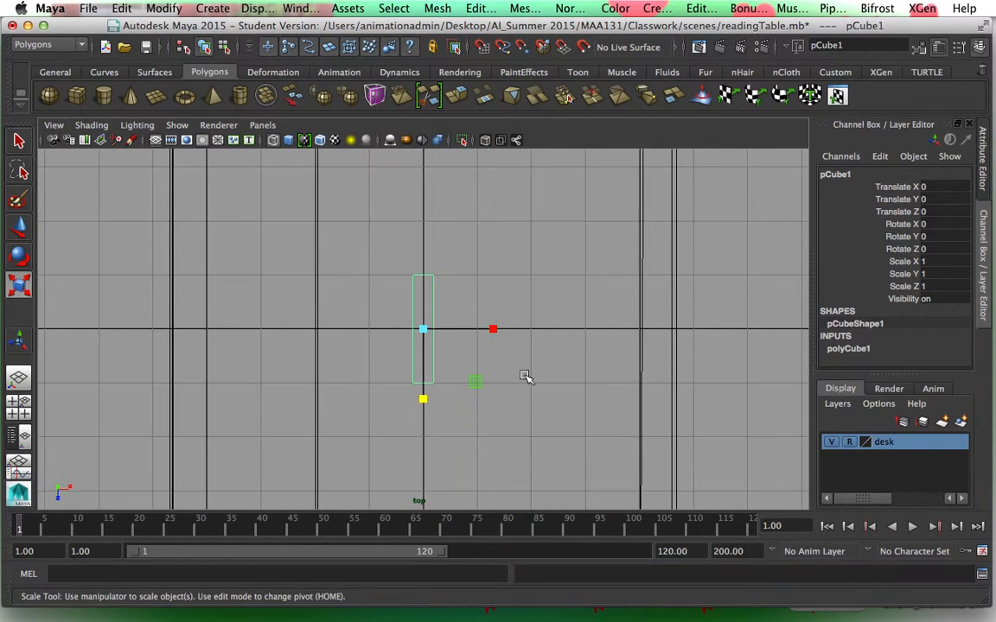
left_click_drag(423, 399, 421, 409)
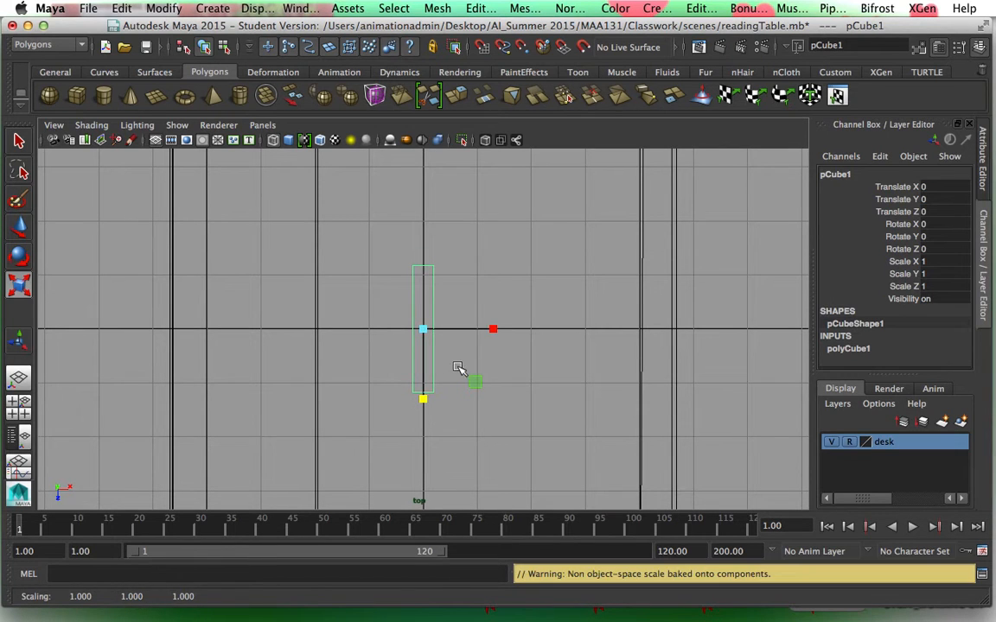
Step: Try setting the cube's width subdivisions to 3, and undo the change
left_click(885, 346)
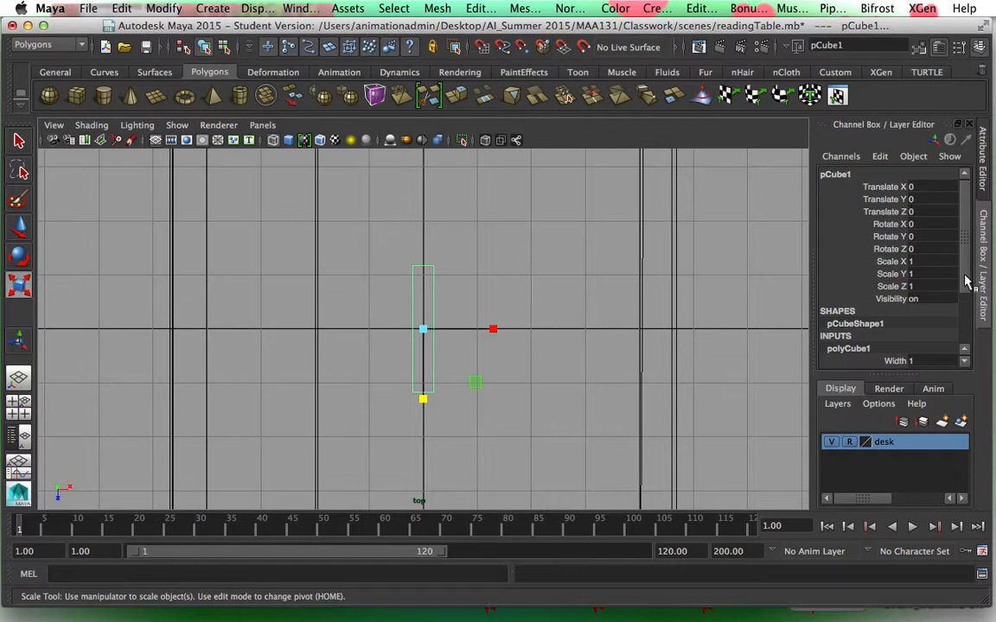
left_click_drag(966, 281, 972, 329)
left_click(935, 313)
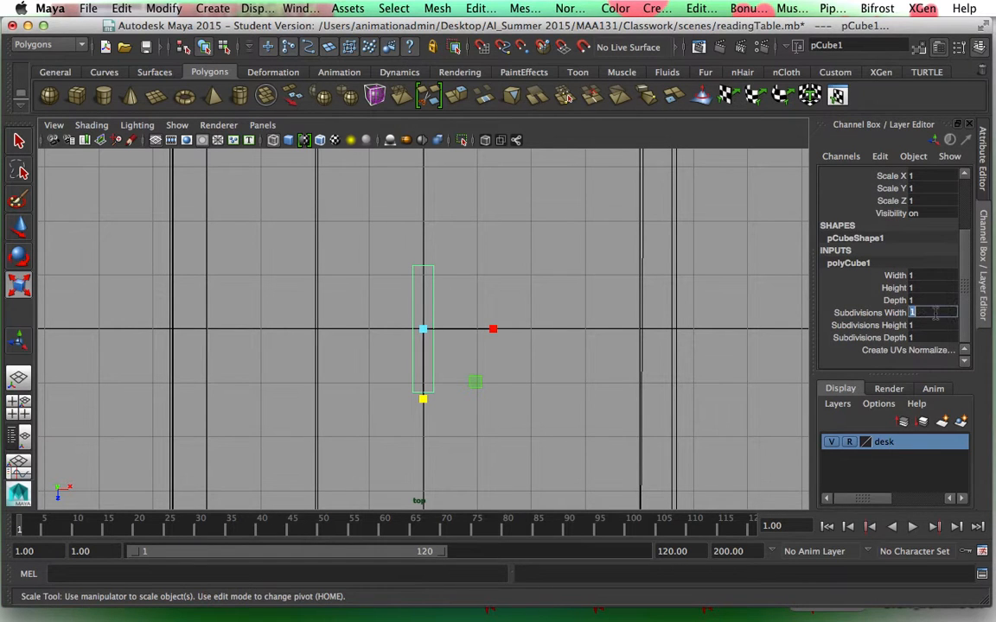
type("3")
left_click(930, 325)
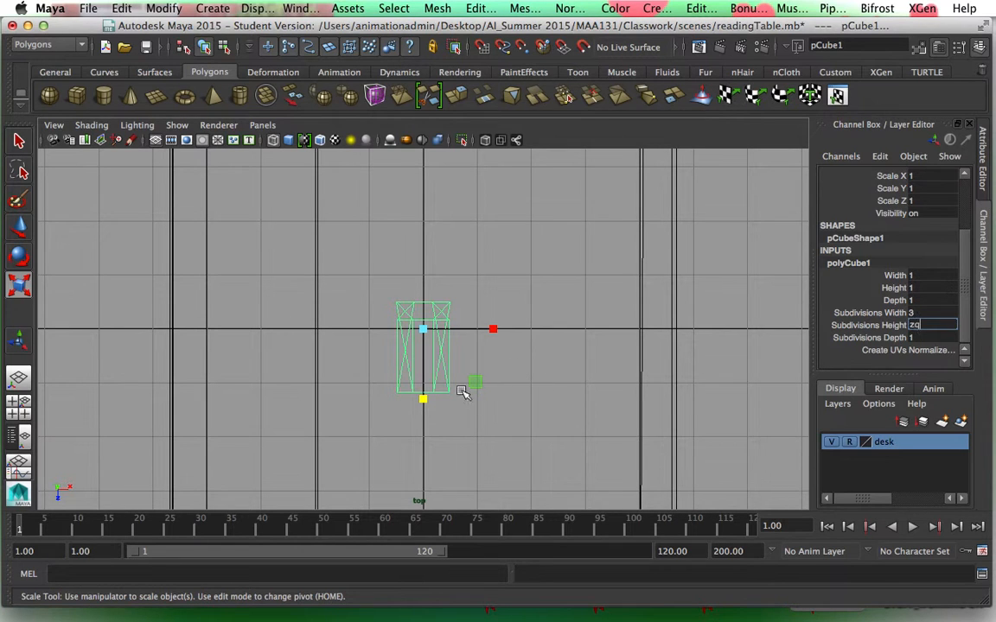
type("2qz")
left_click(925, 313)
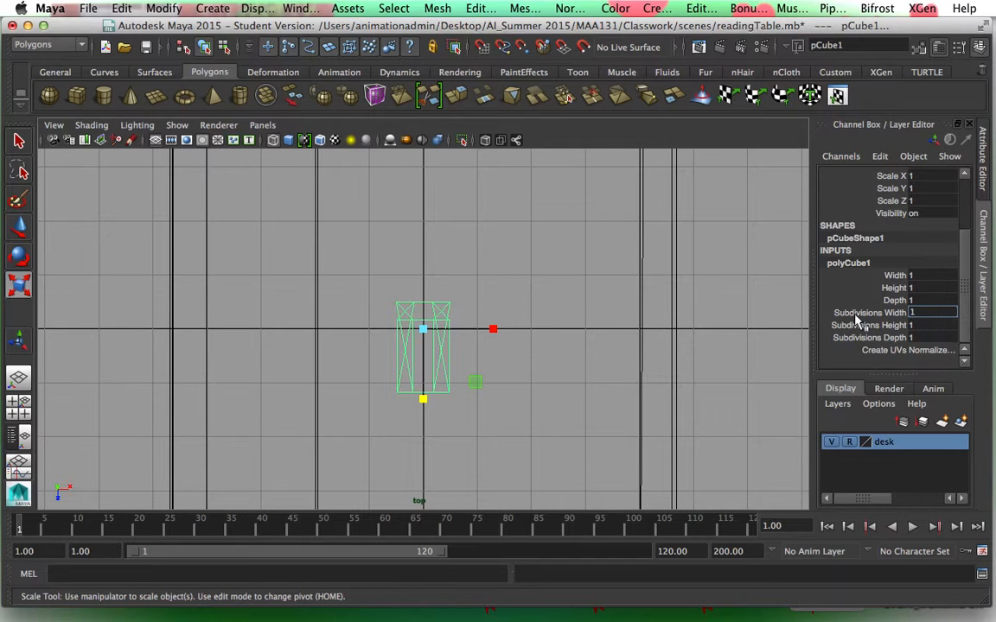
left_click(463, 325)
left_click(430, 366)
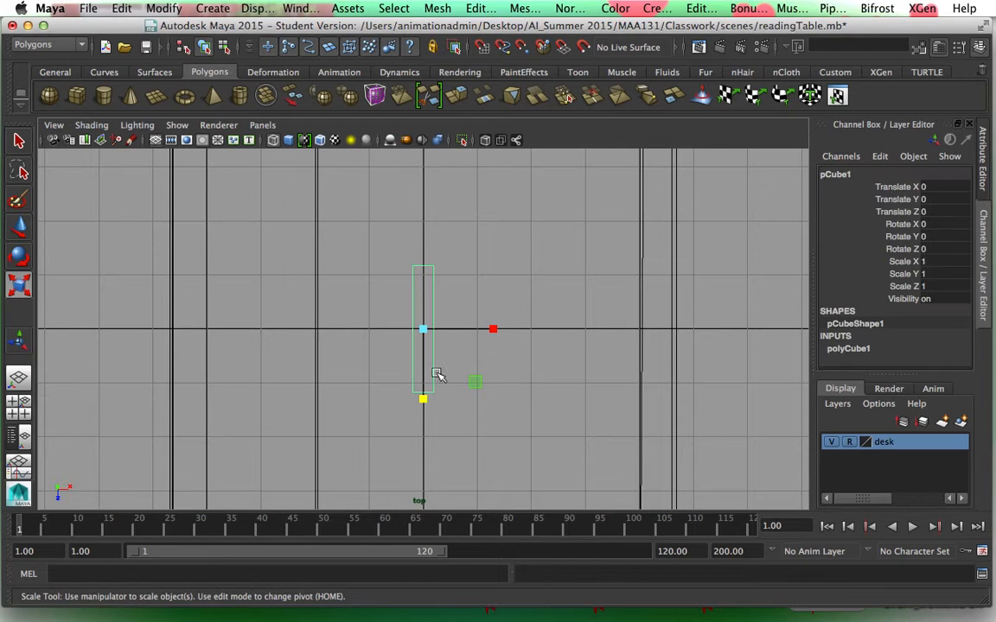
Step: Try a depth of 1.1 on the scaled cube, and delete the cube
left_click(853, 350)
left_click_drag(964, 278, 966, 331)
left_click(896, 310)
mouse_move(634, 338)
middle_mouse_down()
mouse_move(649, 334)
mouse_move(633, 333)
middle_mouse_up()
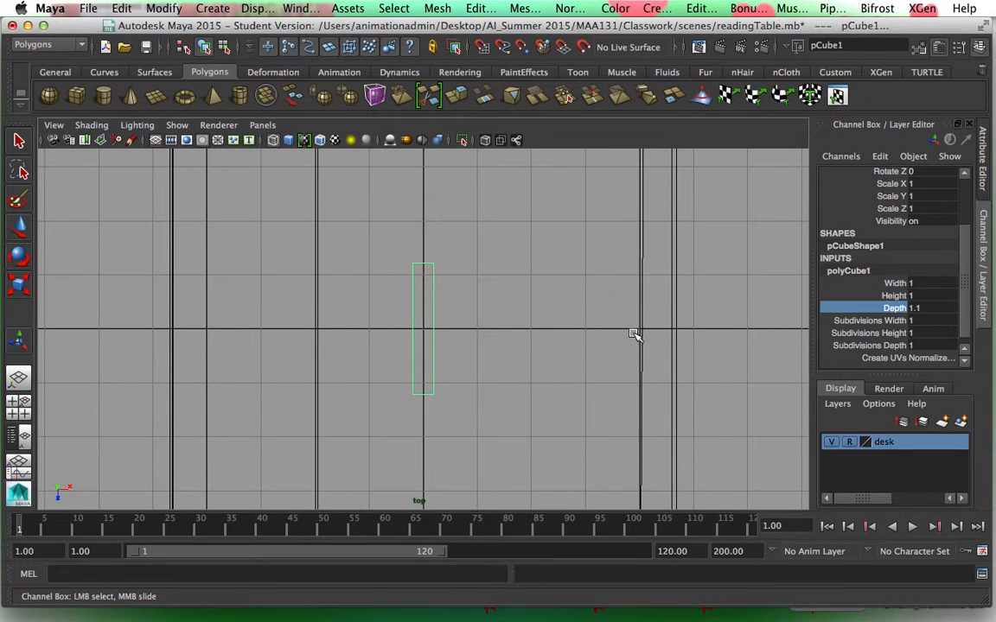
left_click(901, 324)
mouse_move(573, 347)
middle_mouse_down()
mouse_move(583, 347)
mouse_move(561, 346)
middle_mouse_up()
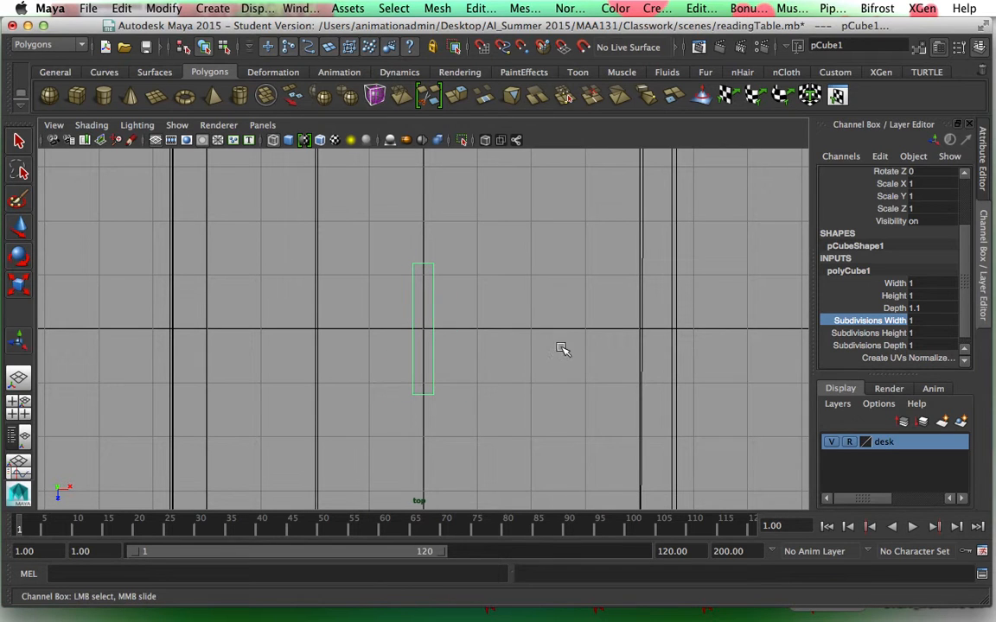
key("Delete")
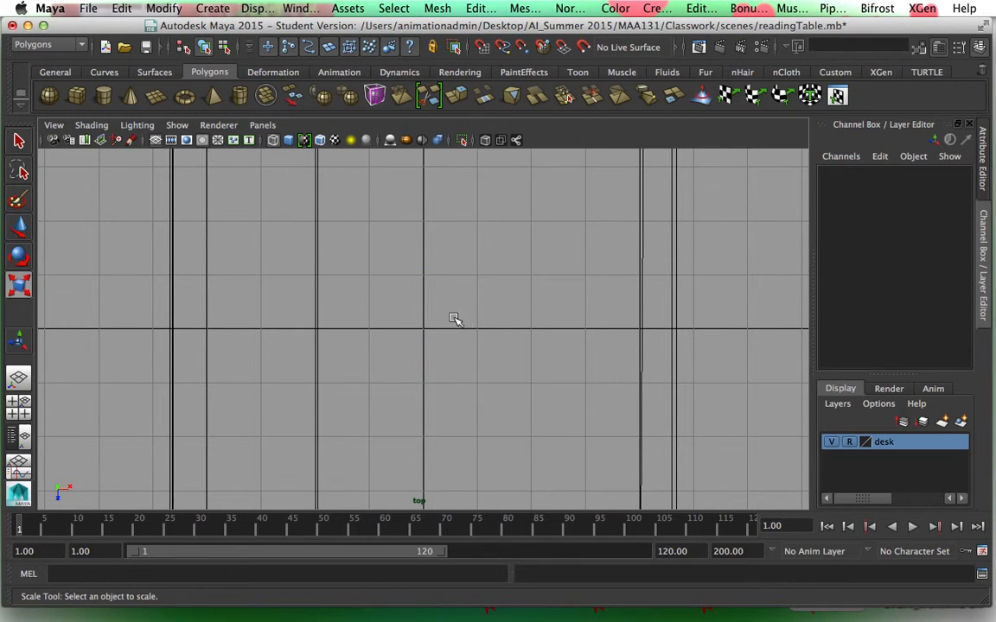
Step: Create a new polygon cube with width 0.3, height 6 and depth 1.5
left_click(78, 96)
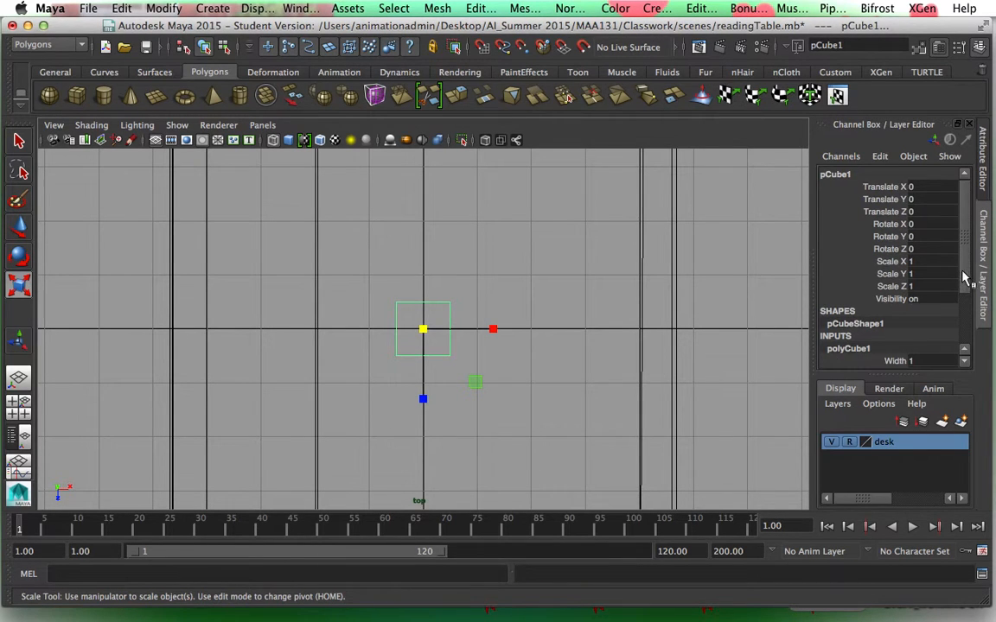
left_click_drag(965, 276, 969, 311)
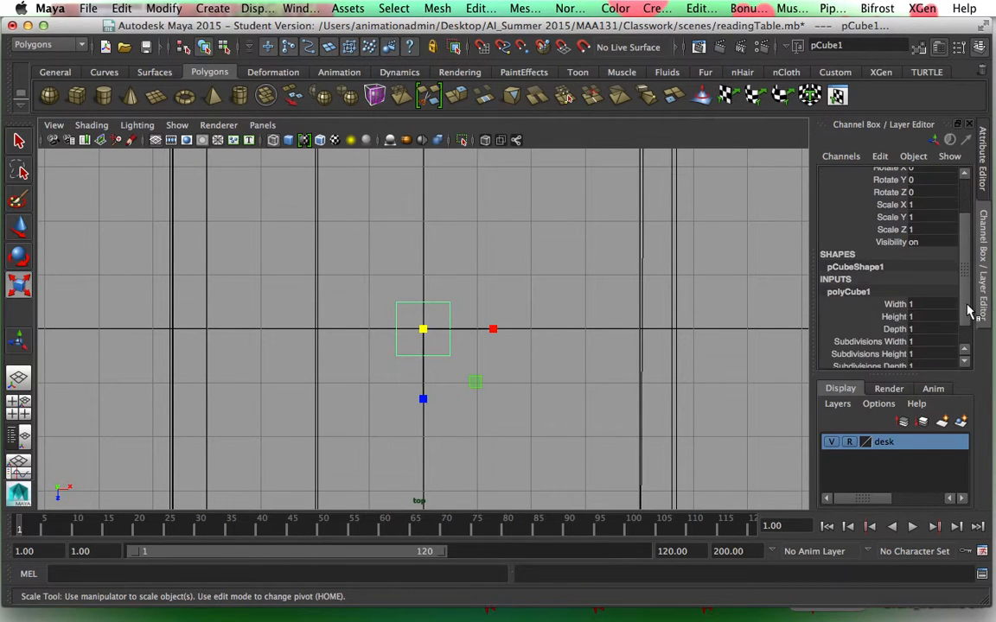
left_click(896, 298)
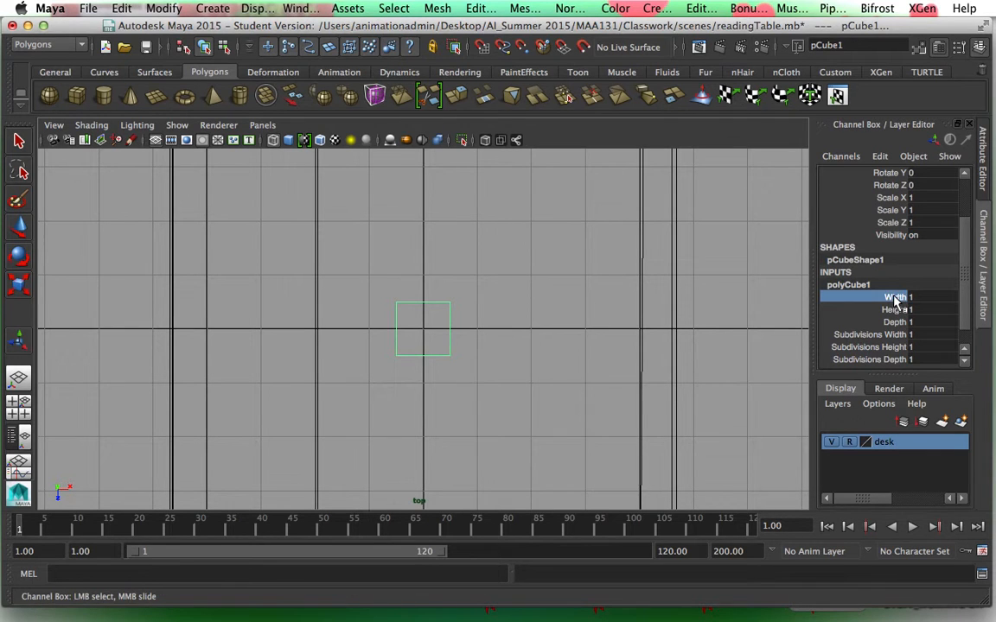
middle_click_drag(545, 318, 536, 316)
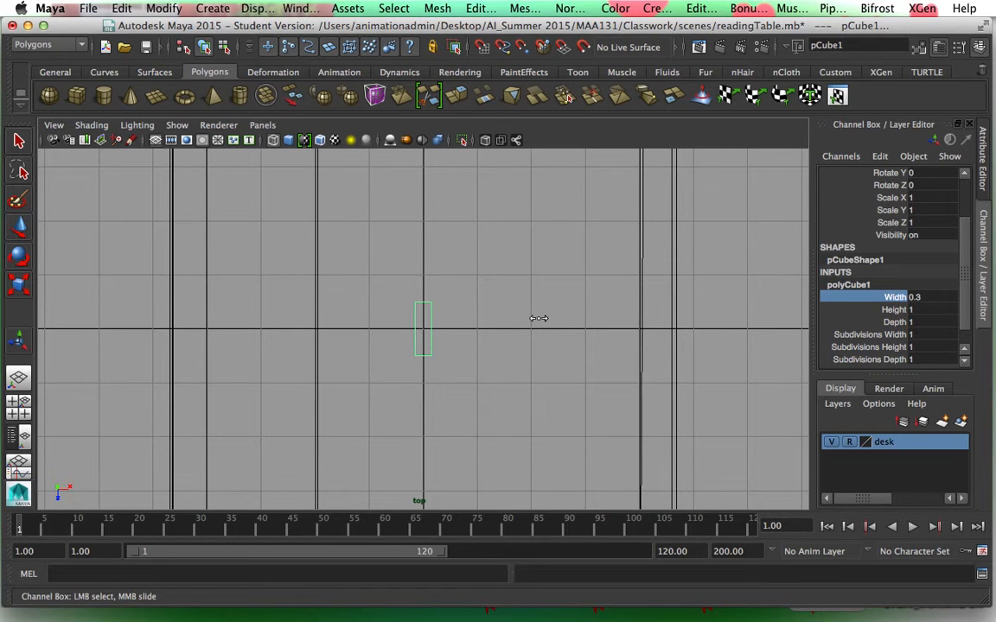
left_click(864, 309)
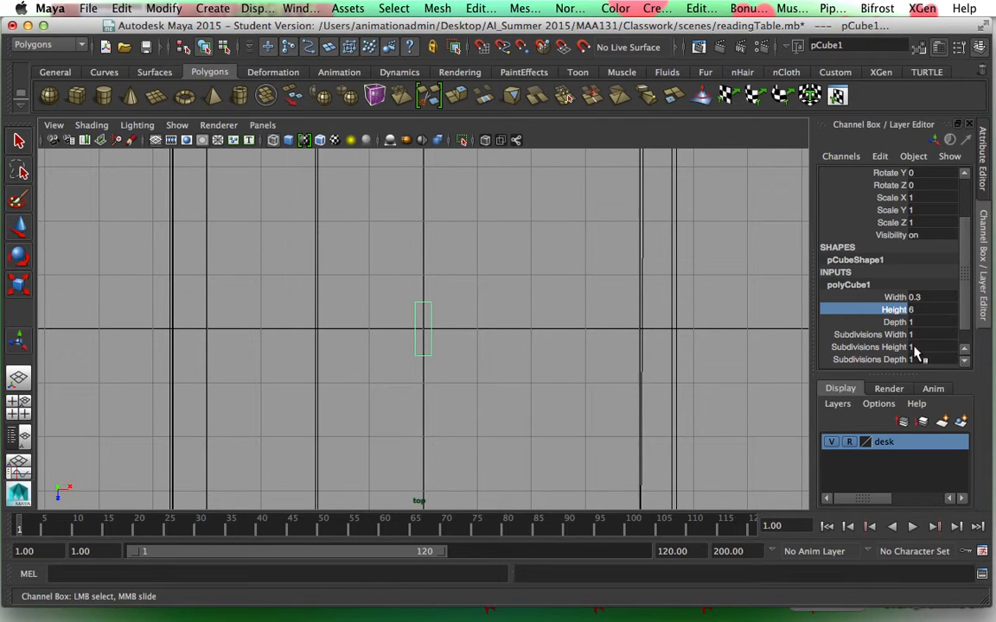
left_click(897, 323)
middle_click_drag(466, 357, 467, 357)
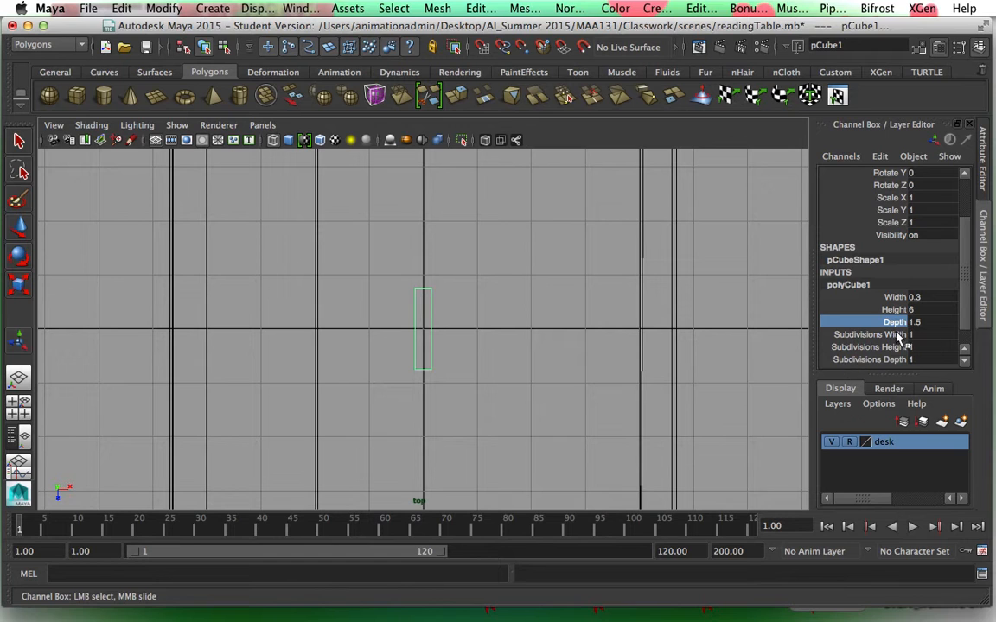
Step: Set the cube's subdivisions to 3 in width, 1 in height and 4 in depth
left_click(925, 338)
type("3")
left_click(923, 346)
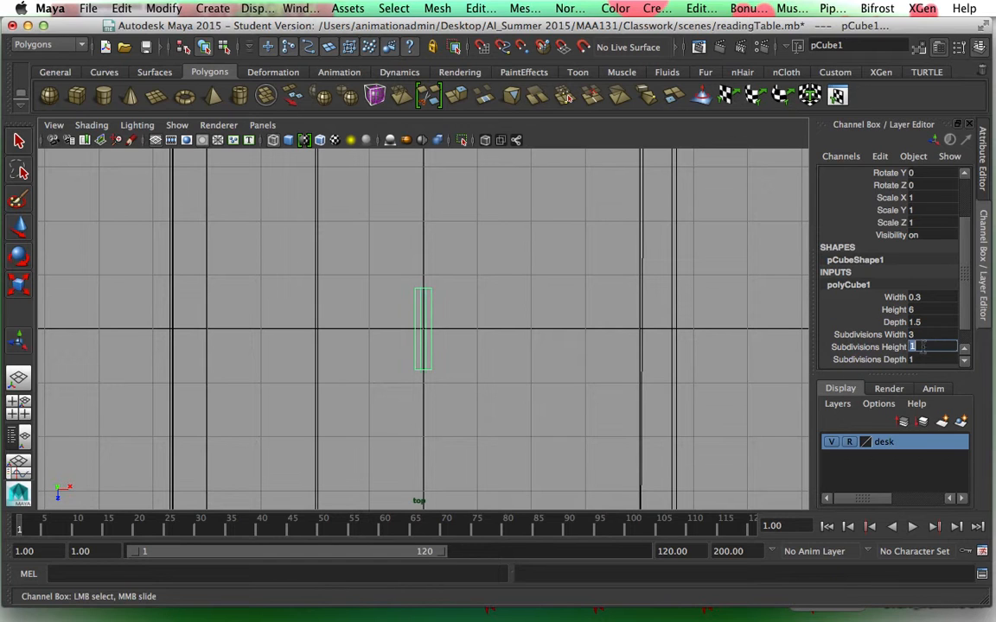
scroll(369, 371, "up", 5)
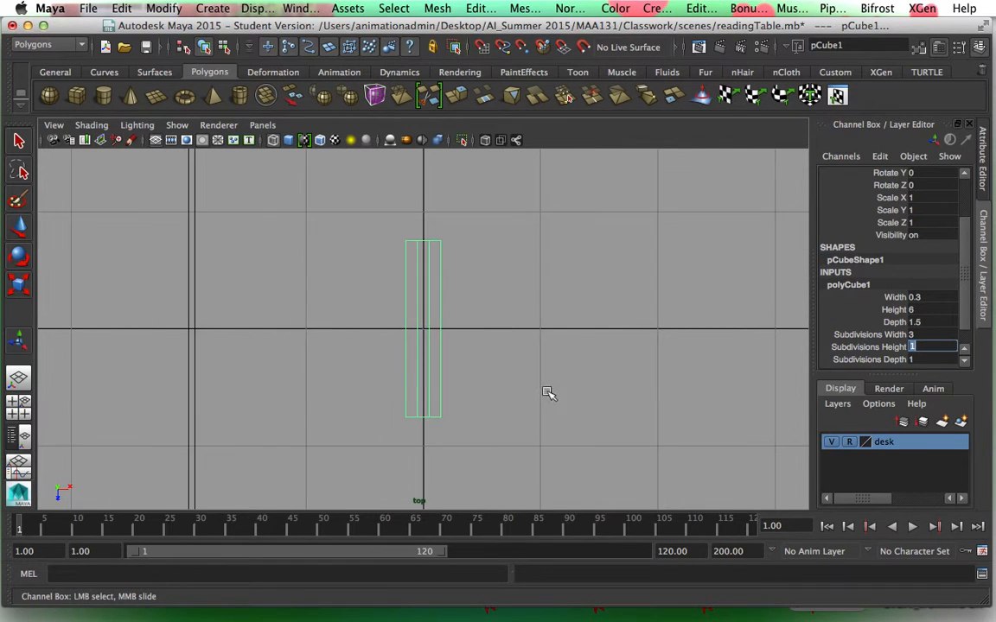
left_click(925, 359)
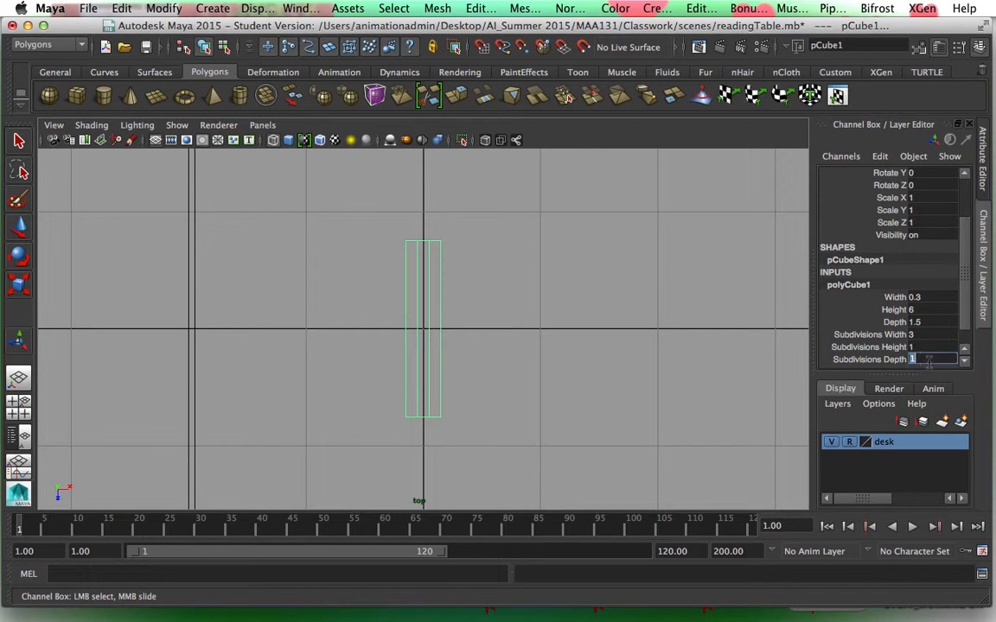
key("Return")
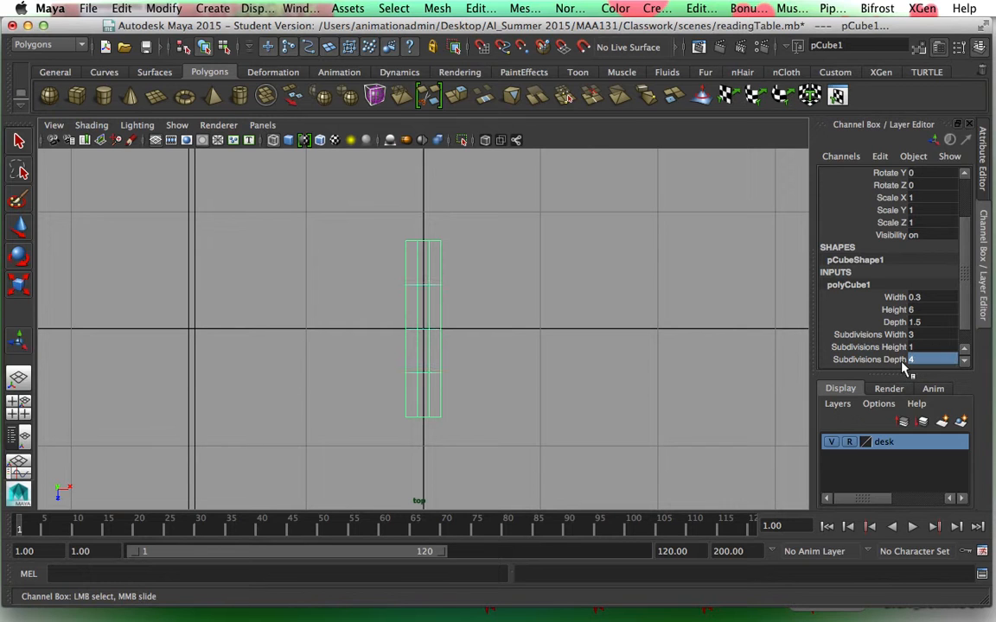
Step: Scale the cube to less than half its height and slightly enlarge its thickness and depth to get book proportions
key("space")
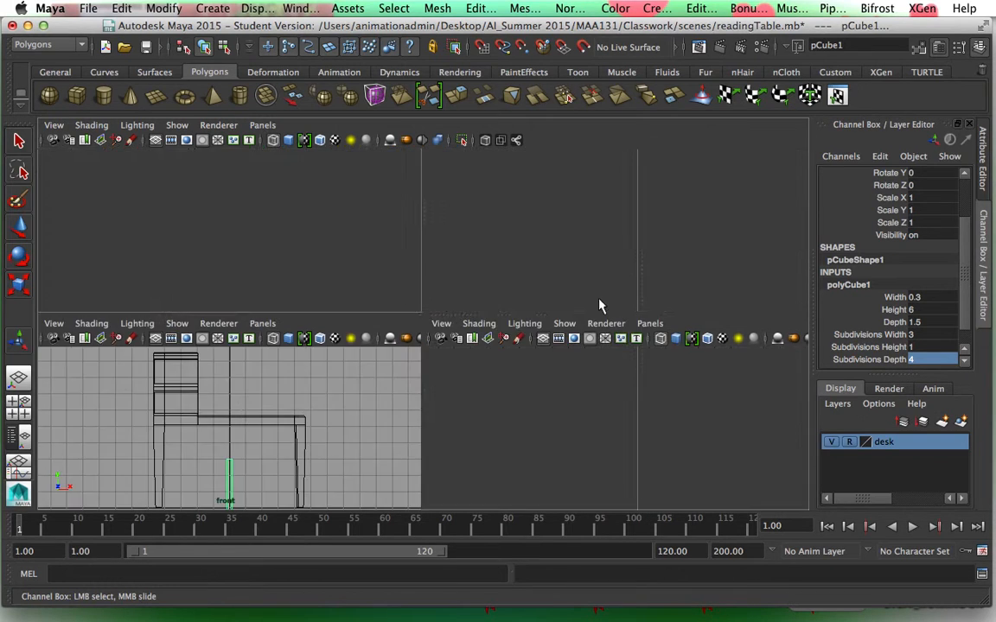
key("space")
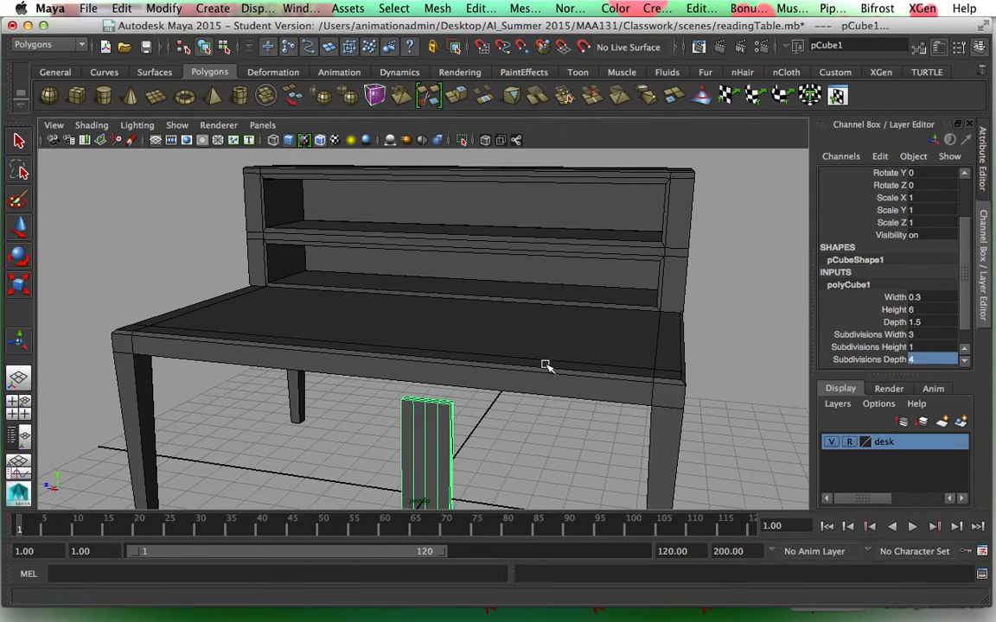
left_click_drag(546, 366, 462, 349, "alt")
key("w")
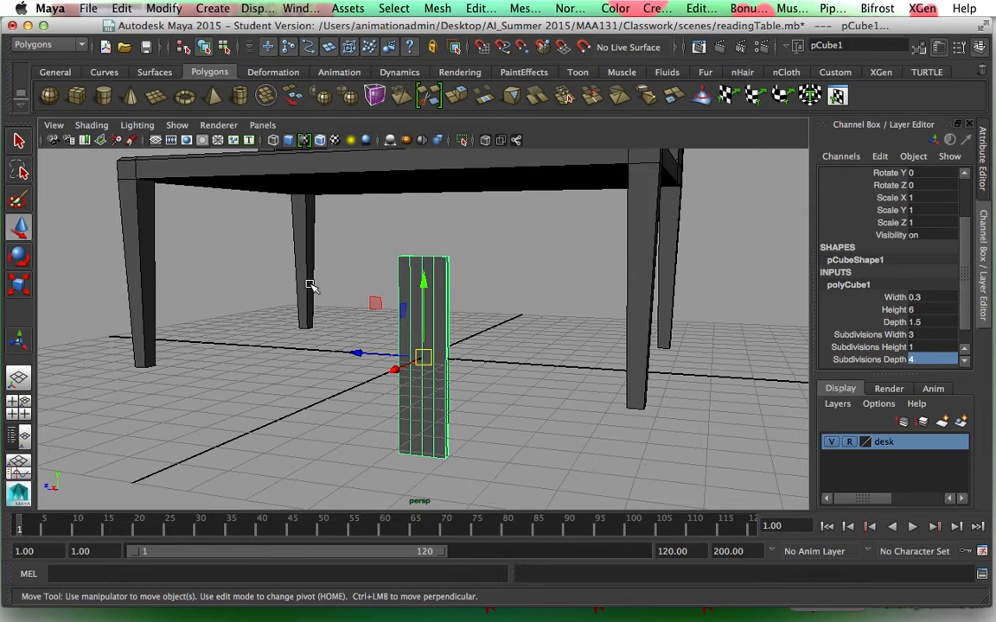
left_click(21, 285)
left_click_drag(423, 286, 421, 333)
left_click_drag(357, 353, 351, 352)
left_click_drag(423, 288, 422, 280)
left_click_drag(482, 409, 534, 422, "alt")
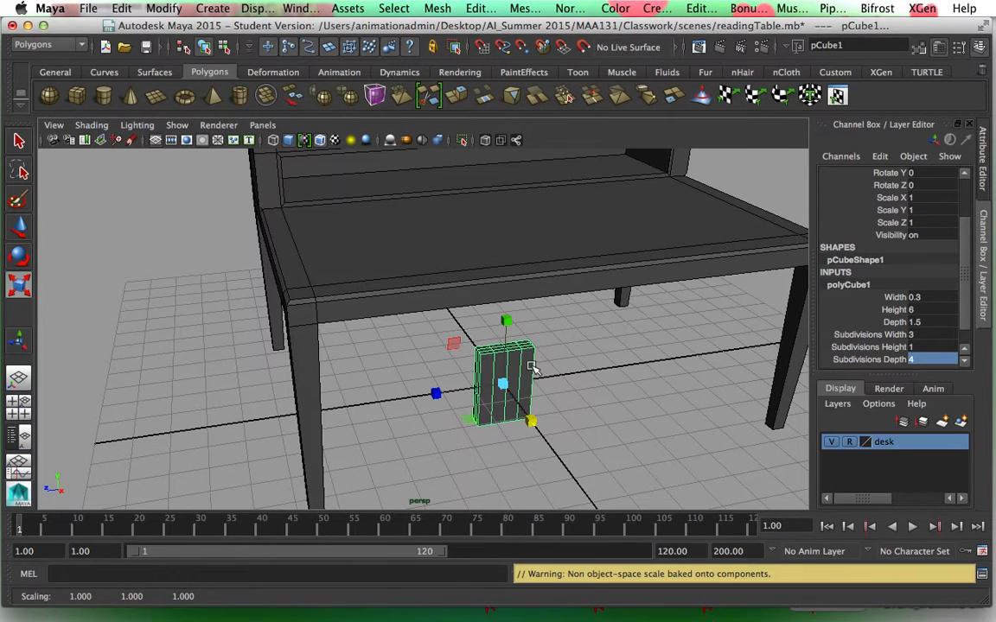
Step: Raise the box above the desktop beside the shelves, to about 8.289 in Y
key("w")
left_click_drag(509, 313, 525, 198)
middle_click_drag(530, 199, 475, 325, "alt")
left_click_drag(443, 371, 444, 189)
left_click_drag(478, 371, 391, 338, "alt")
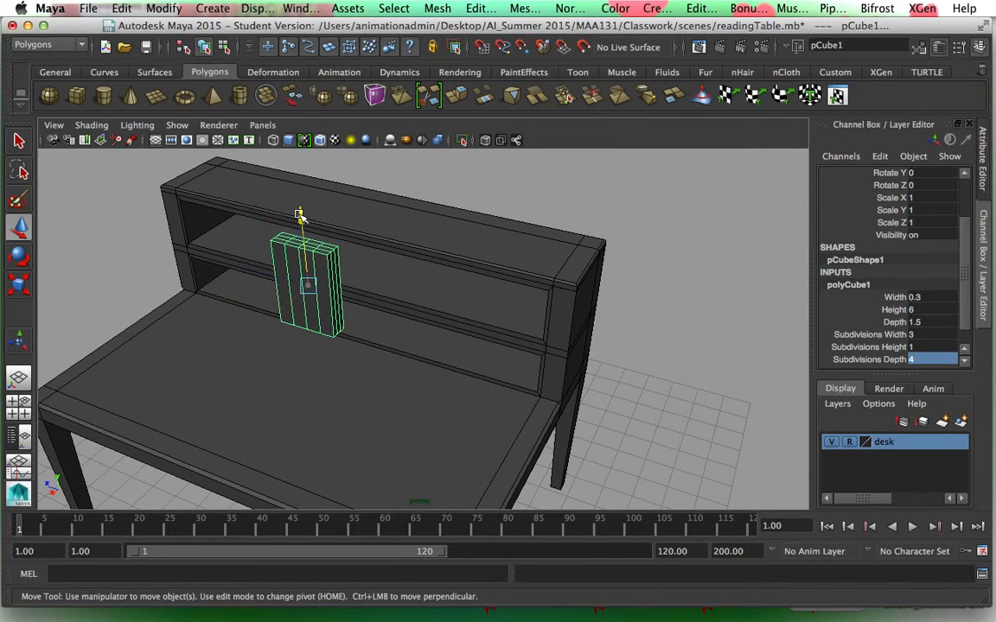
left_click_drag(300, 215, 303, 229)
left_click_drag(396, 372, 462, 360, "alt")
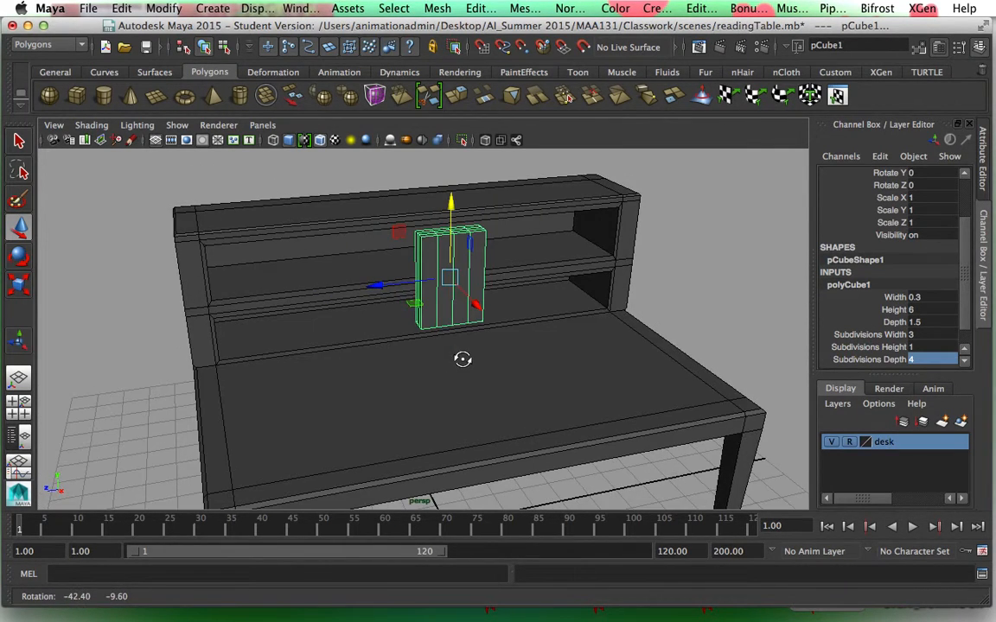
Step: Select the three inner rows of vertices across the box in the top view and scale them close together along Z
key("space")
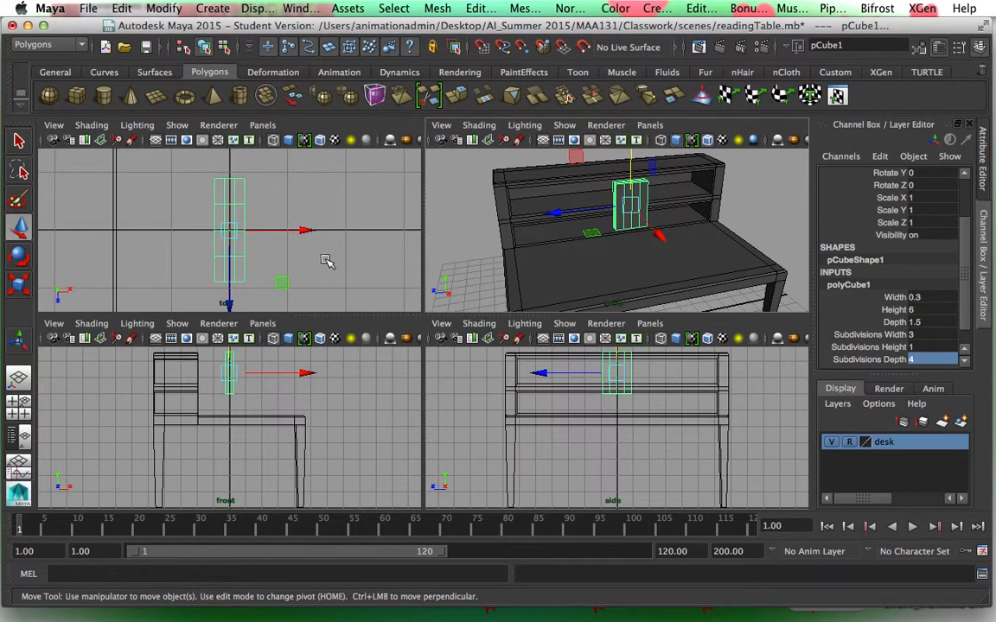
key("space")
right_click_drag(454, 287, 373, 327)
left_click_drag(359, 259, 488, 414)
key("r")
left_click_drag(424, 400, 423, 336)
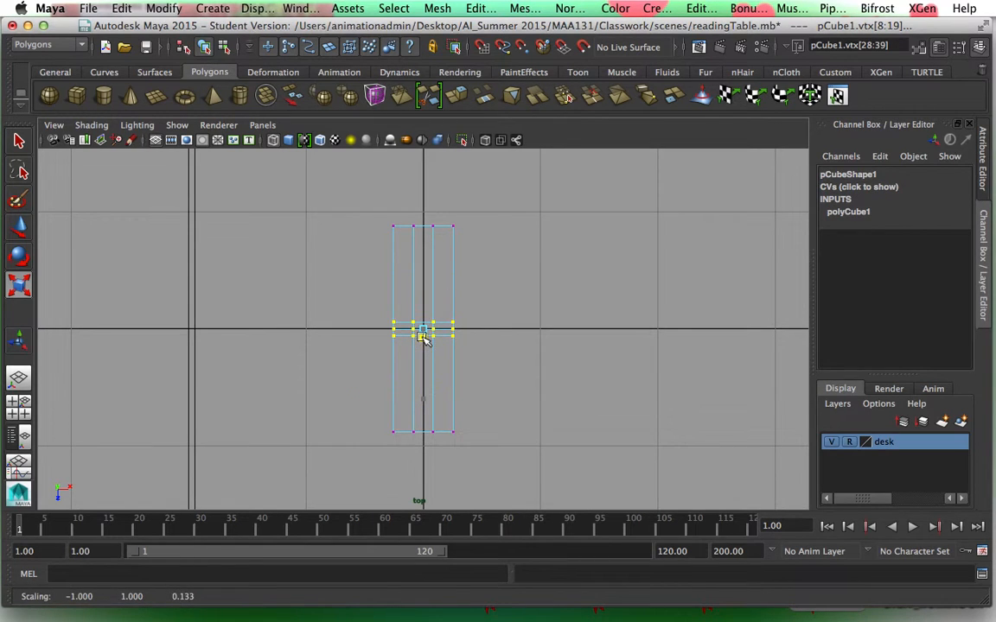
Step: Move the tightened vertex rows along Z to just inside the box's positive Z end to form the spine
key("w")
left_click_drag(429, 409, 437, 498)
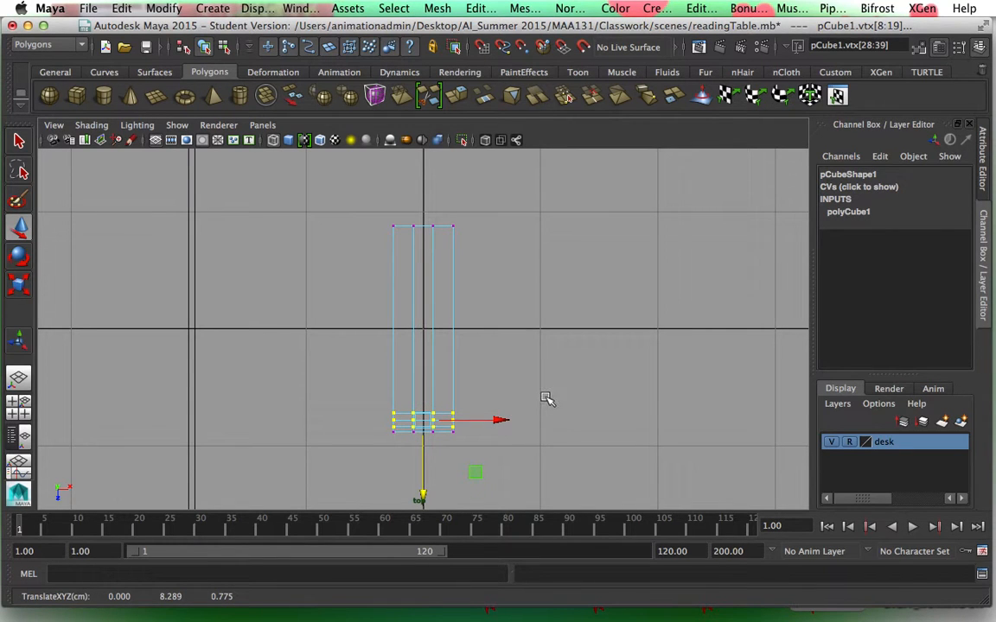
key("space")
key("space")
left_click_drag(500, 361, 421, 375, "alt")
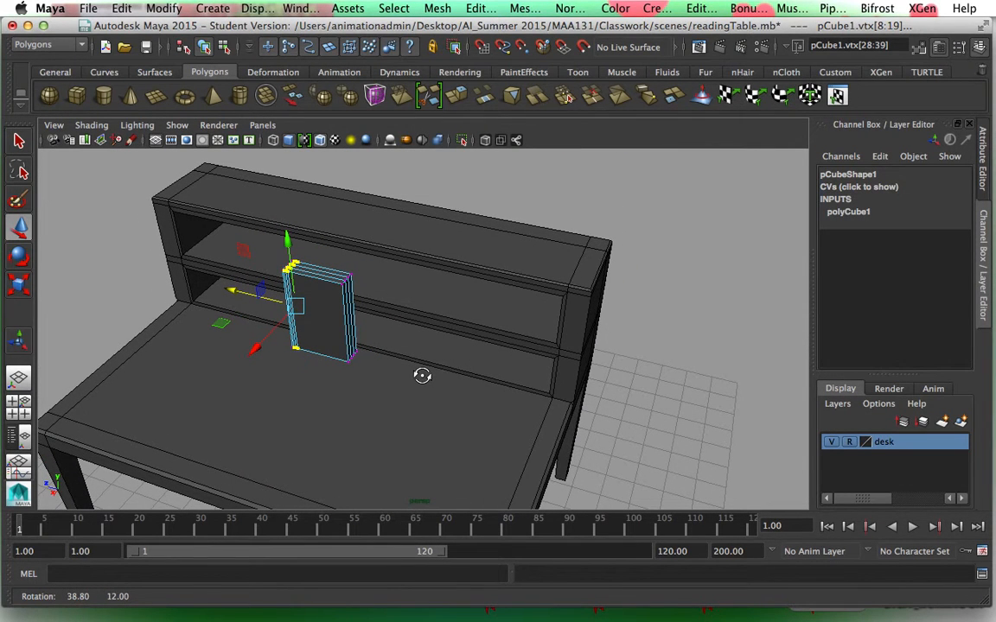
key("space")
key("space")
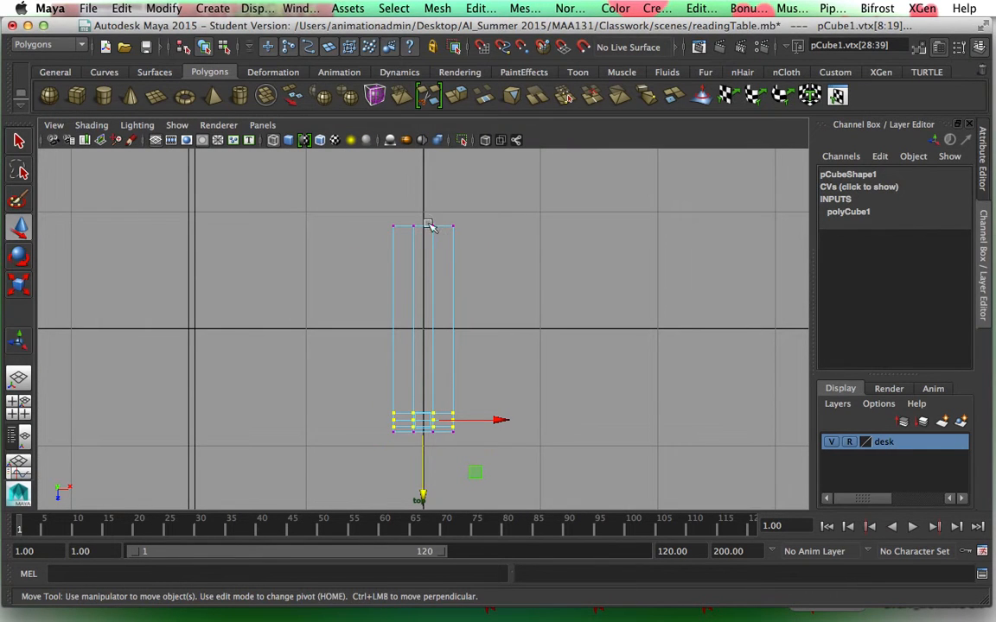
Step: Scale the two inner columns of vertices apart along X toward the outer sides as thin covers, and return to object mode
left_click(416, 218)
left_click_drag(406, 211, 416, 450)
left_click_drag(422, 210, 444, 448)
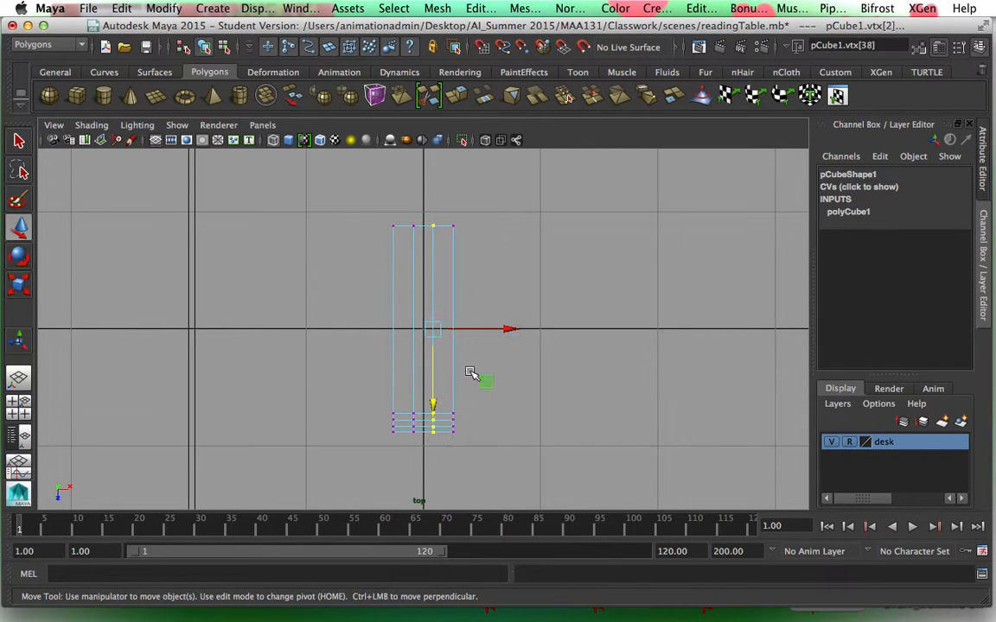
left_click(546, 276)
left_click_drag(400, 204, 440, 451)
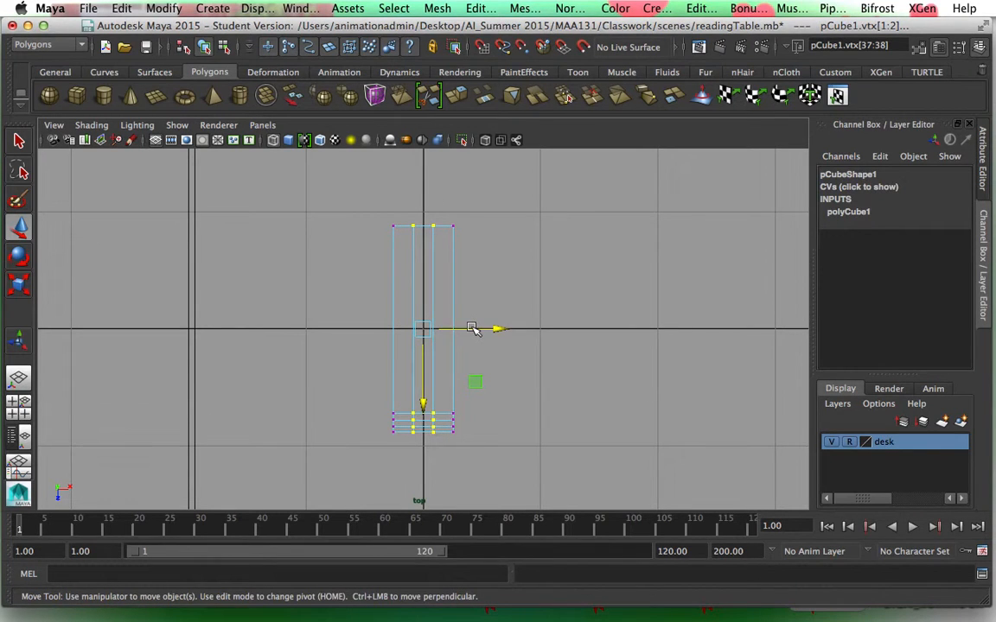
key("r")
left_click_drag(353, 330, 261, 337)
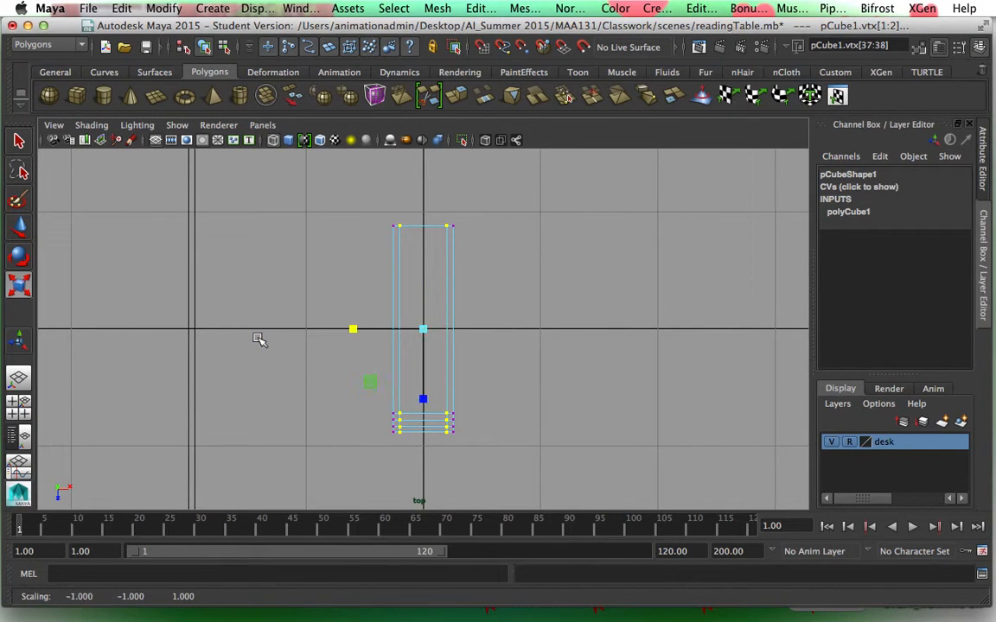
key("space")
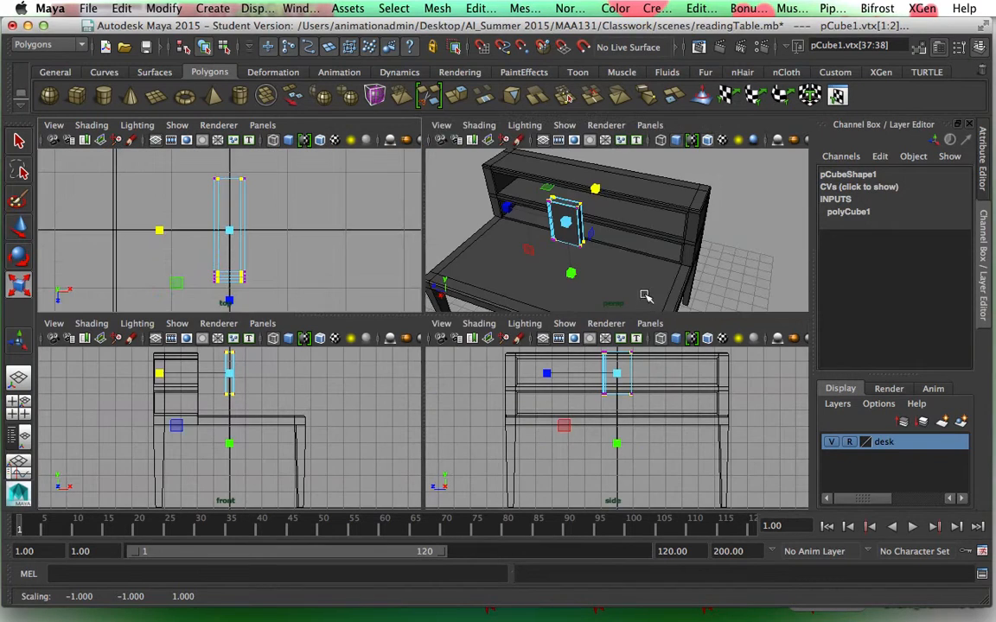
key("space")
right_click_drag(341, 335, 411, 245)
left_click(331, 327)
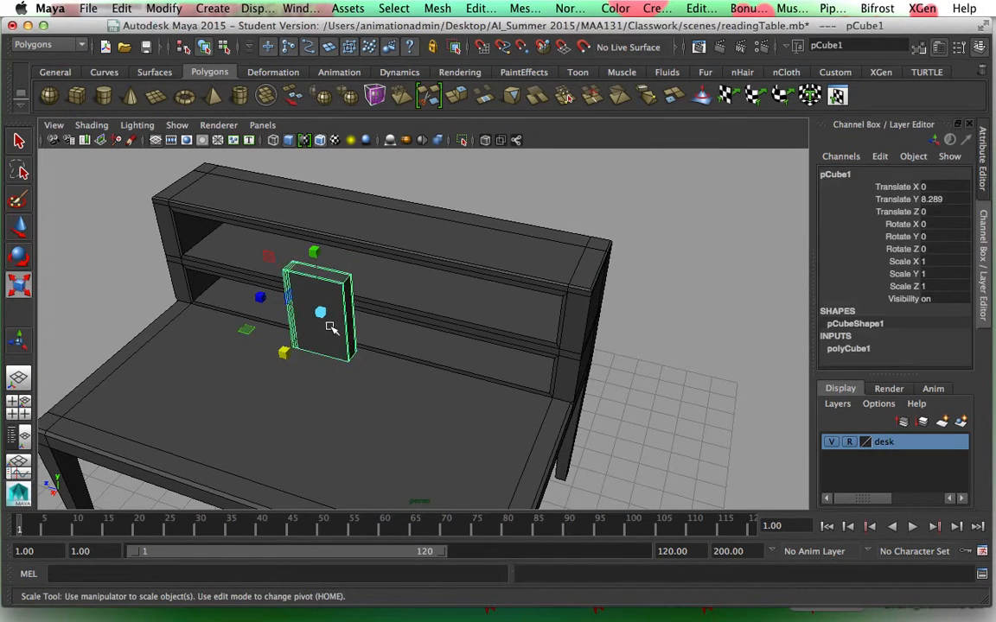
Step: Select the box's large top face, the narrow face opposite the spine and the large bottom face between the covers
key("f")
left_click_drag(446, 343, 347, 336, "alt")
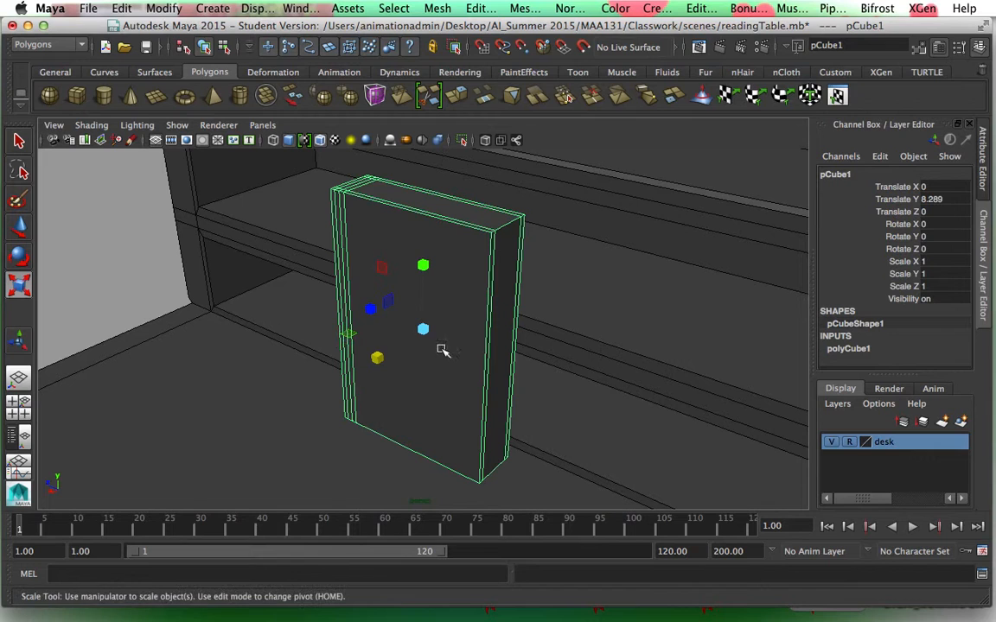
right_click(461, 286)
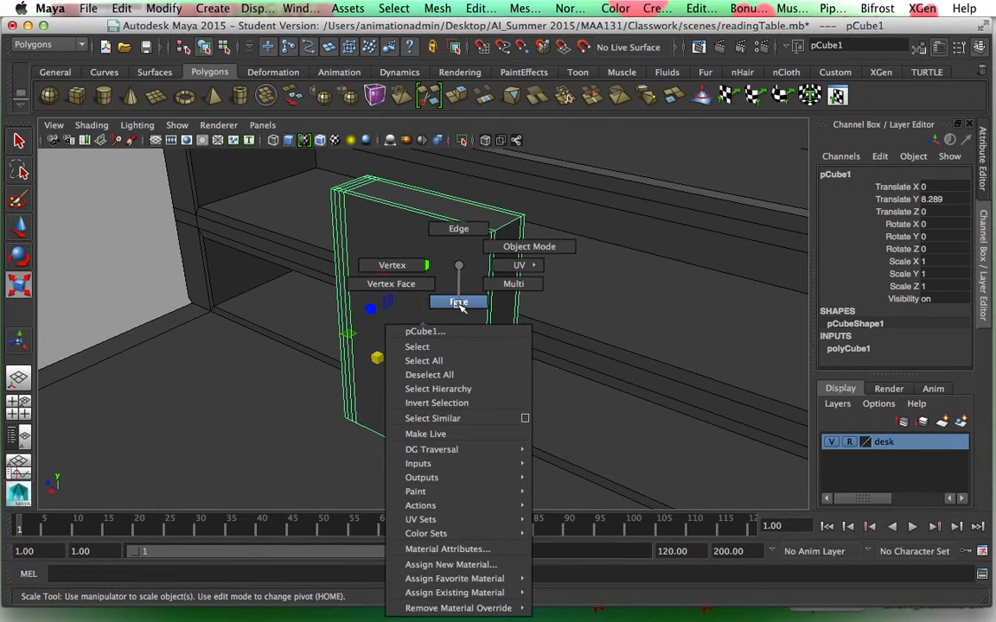
left_click(458, 299)
left_click(461, 213)
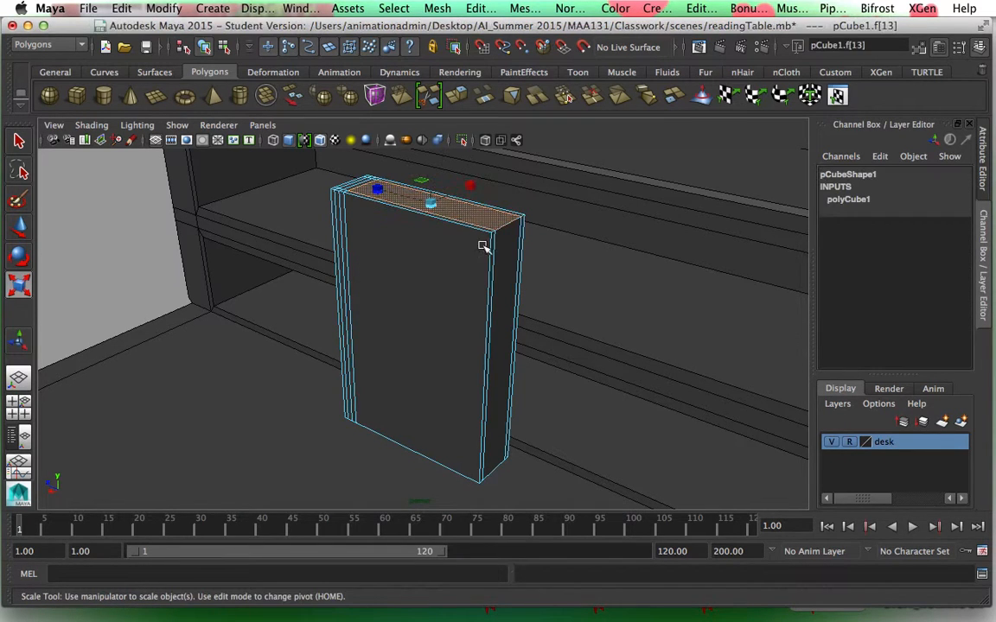
left_click(501, 300)
left_click_drag(498, 484, 471, 458, "alt")
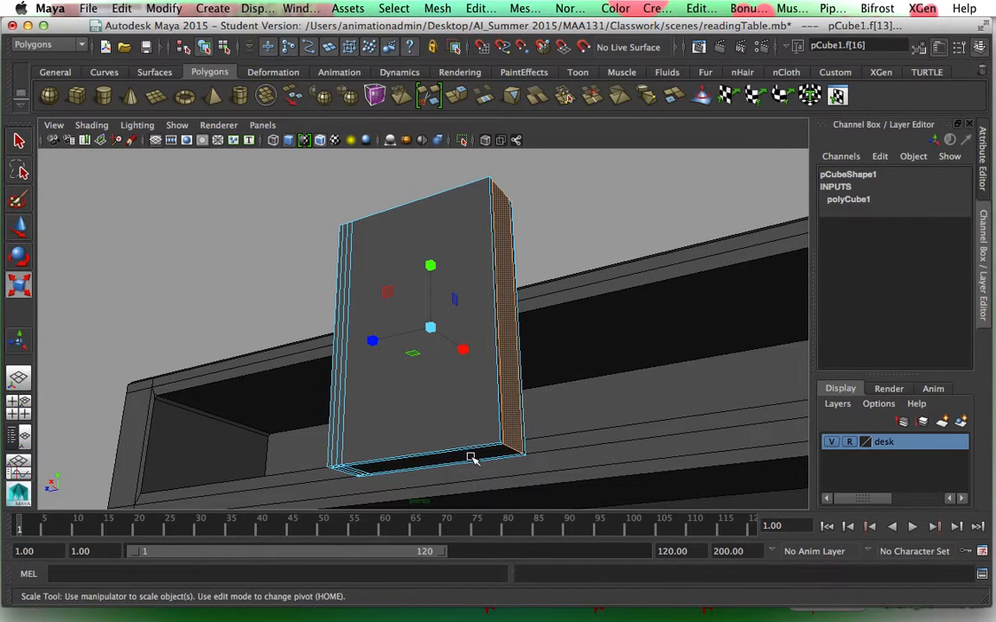
left_click_drag(578, 380, 566, 445, "alt")
Step: Extrude the three selected page faces inward with a thickness of -0.05
left_click(401, 95)
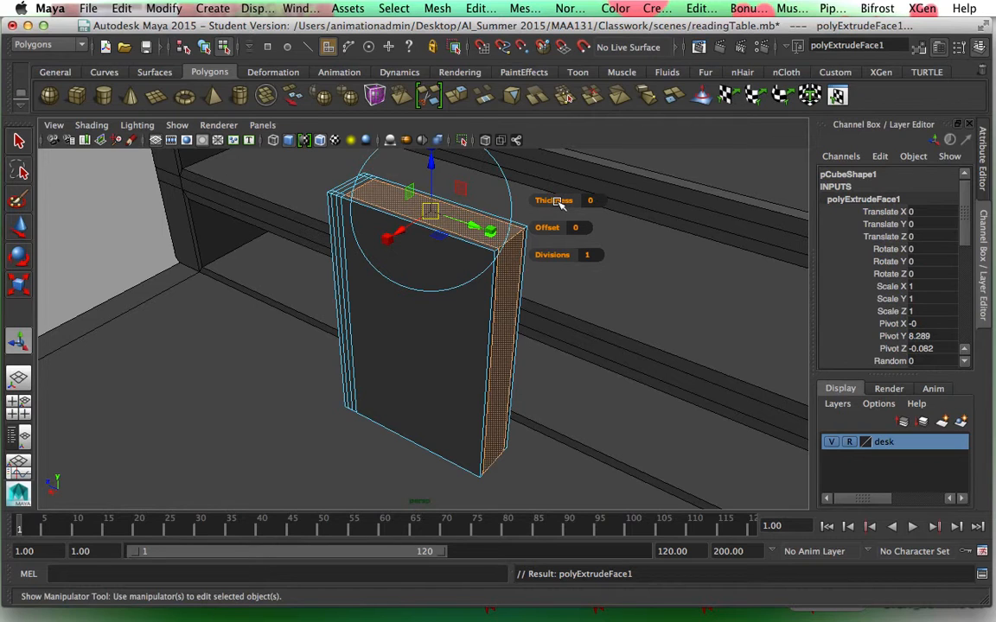
left_click_drag(555, 201, 555, 200)
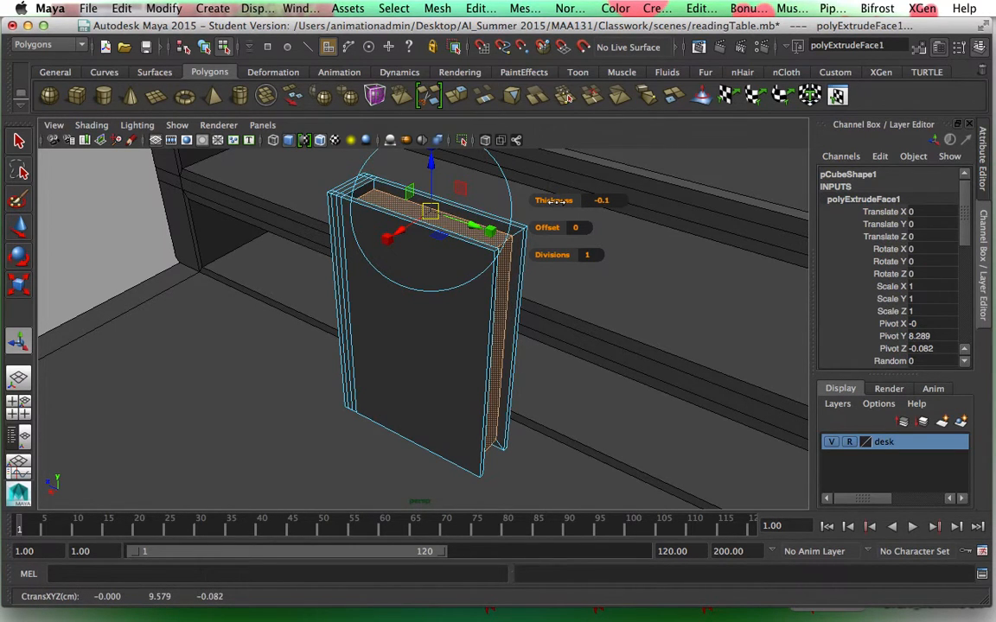
left_click(623, 200)
key("Return")
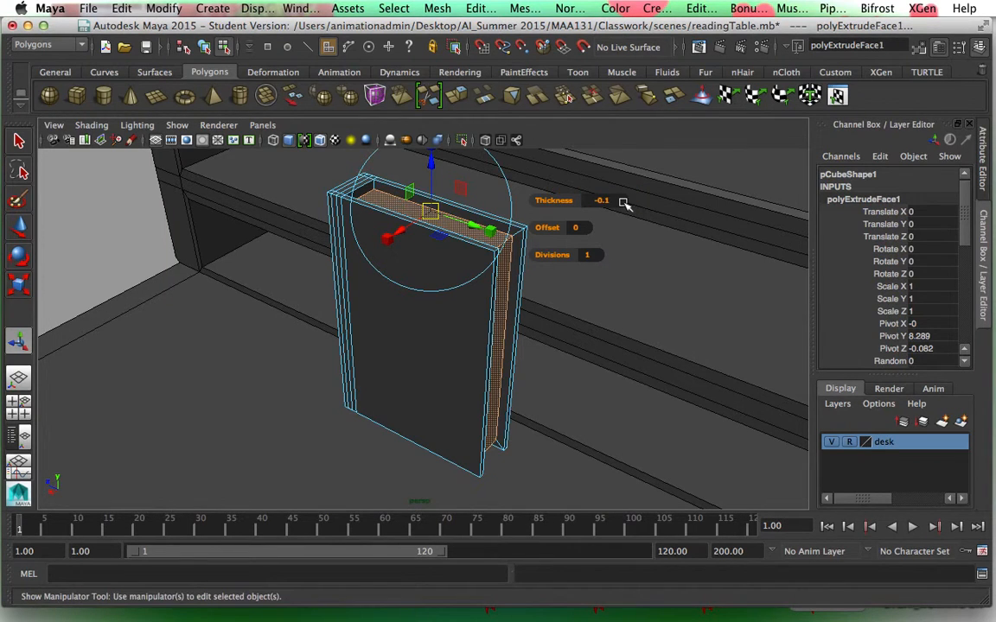
left_click(624, 201)
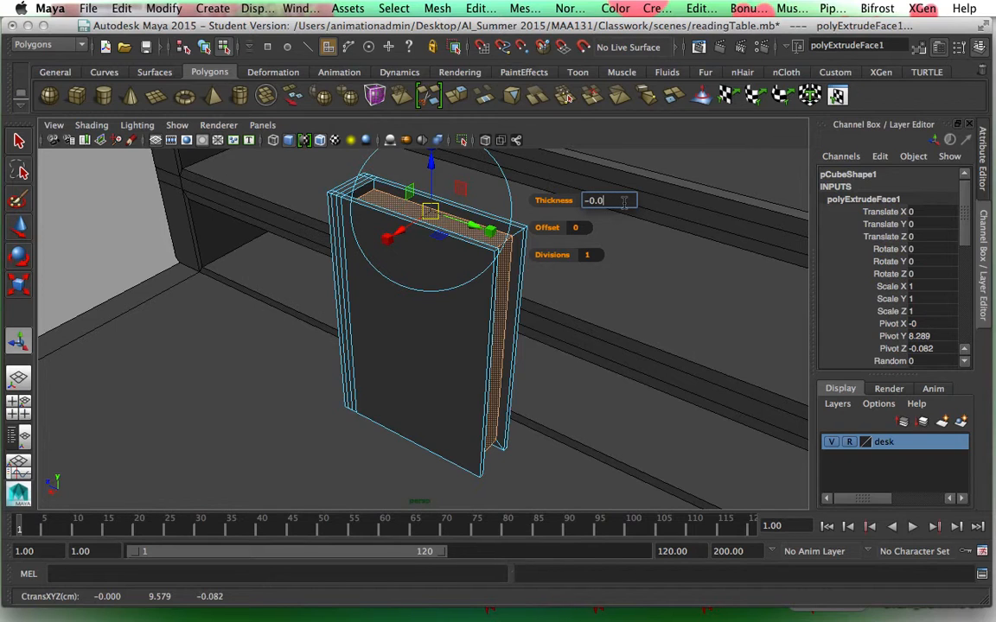
key("Return")
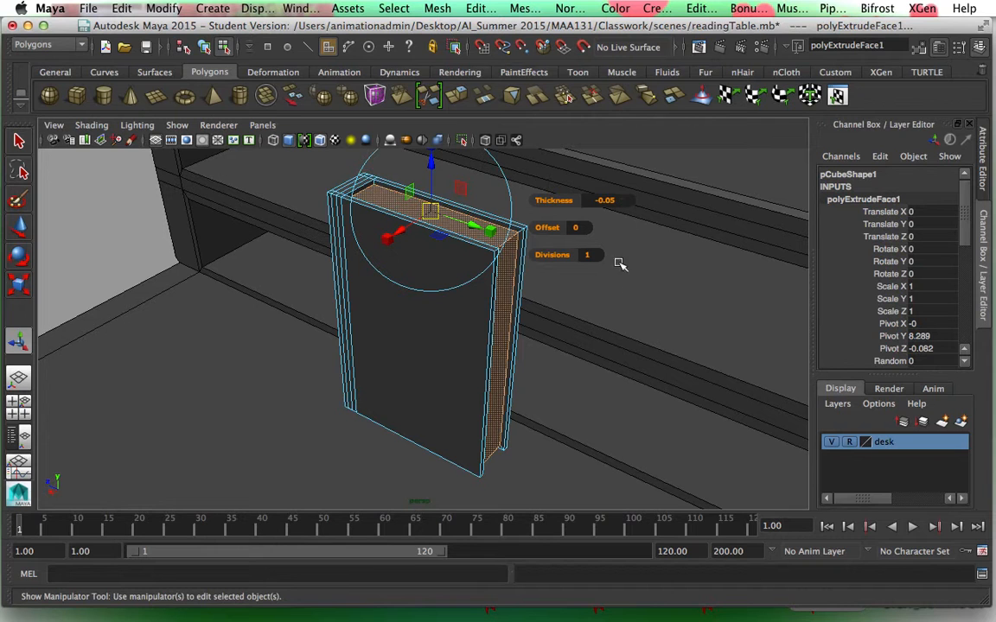
Step: Examine the recessed page faces up close, preview the book smoothed and return to the unsmoothed display
key("q")
mouse_move(589, 374)
left_mouse_down("alt")
mouse_move(556, 327)
mouse_move(464, 350)
mouse_move(542, 279)
mouse_move(556, 313)
mouse_move(582, 324)
mouse_move(580, 356)
left_mouse_up("alt")
scroll(437, 282, "up", 5)
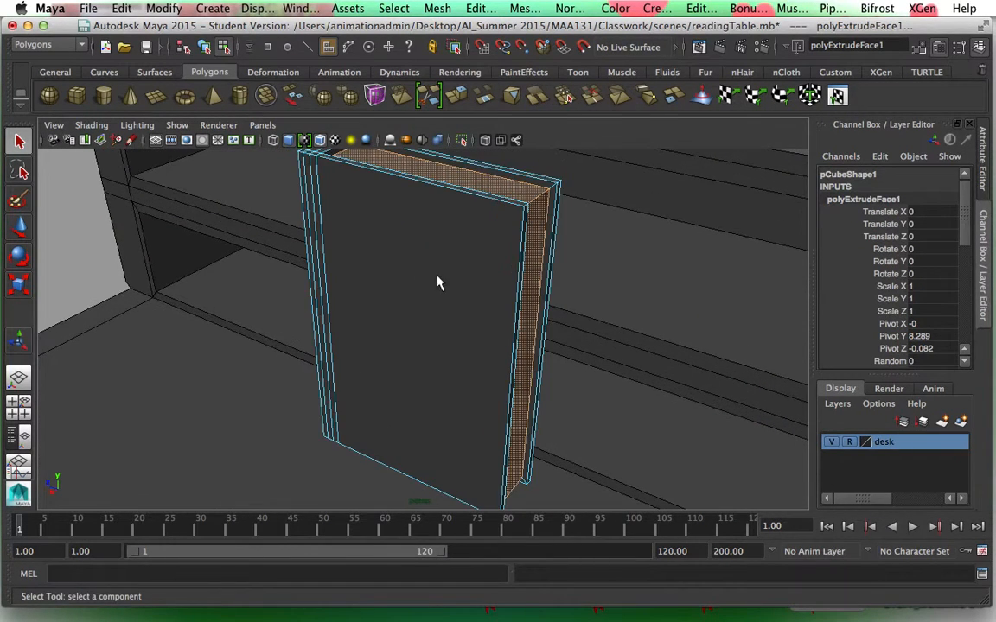
middle_click_drag(492, 262, 509, 334, "alt")
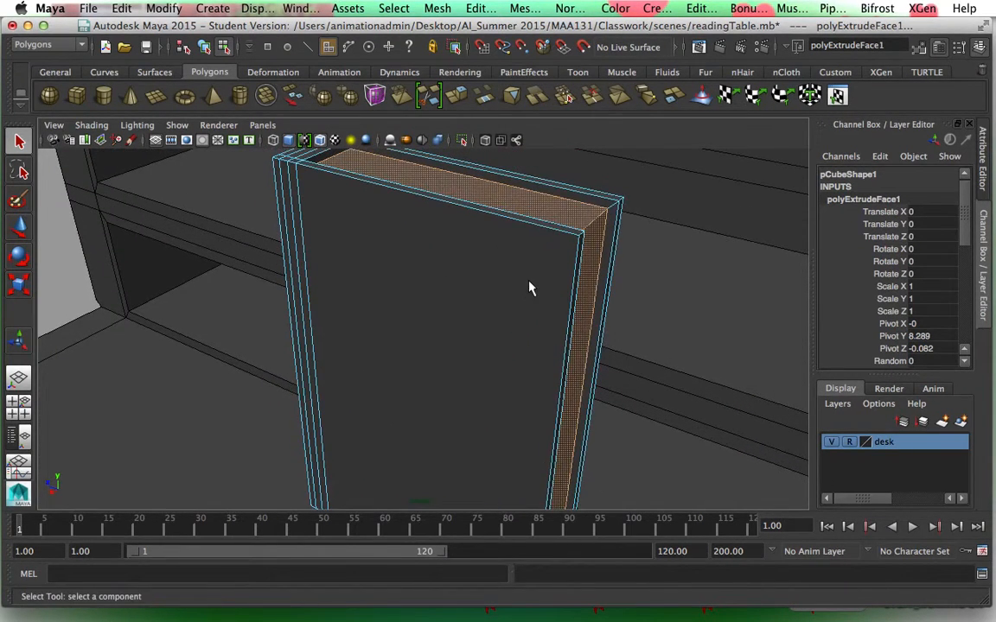
scroll(528, 280, "up", 4)
left_click_drag(516, 298, 482, 293, "alt")
scroll(517, 286, "down", 5)
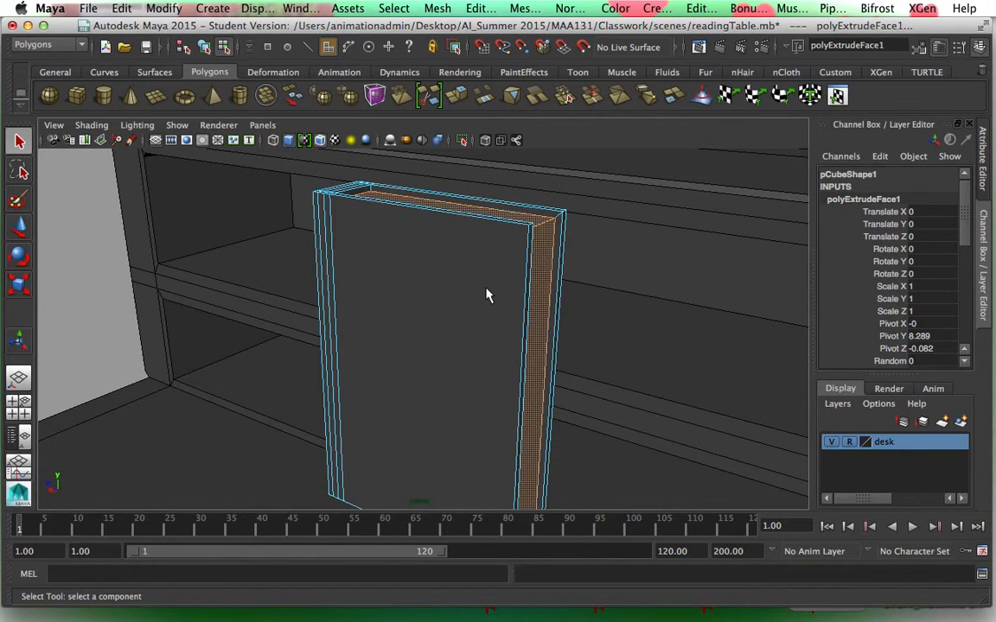
key("3")
left_click_drag(480, 339, 493, 280, "alt")
key("1")
Step: Leave face selection and select the whole book in object mode
right_click_drag(493, 280, 476, 222)
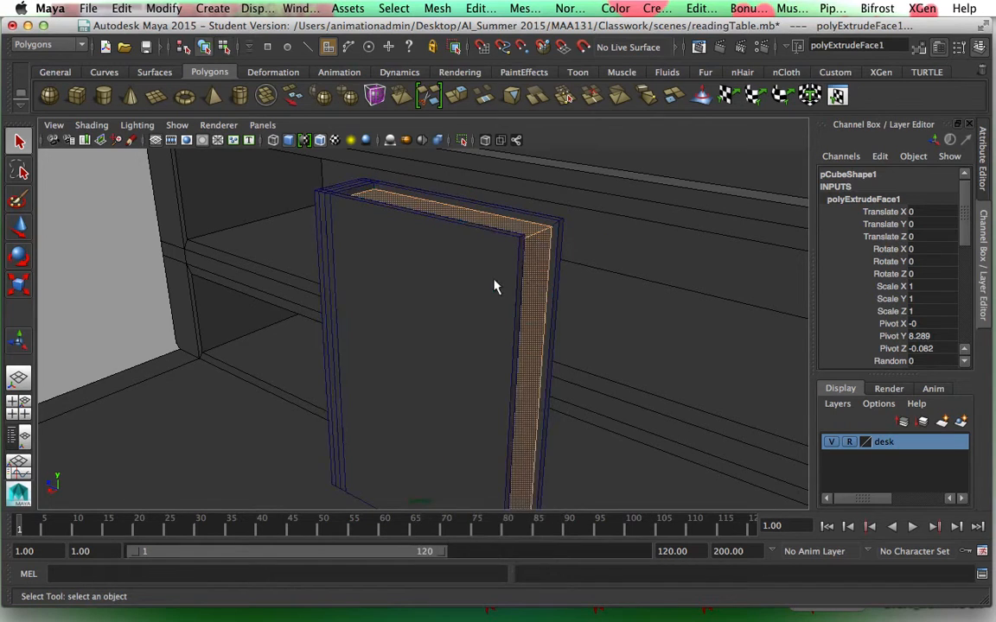
left_click(493, 294)
left_click_drag(481, 317, 459, 311, "alt")
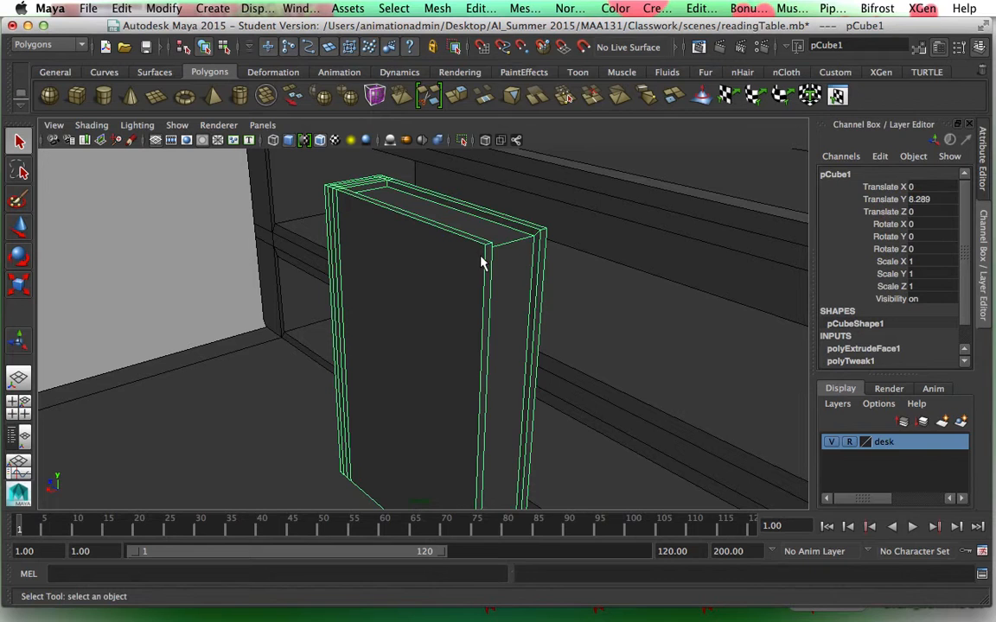
left_click_drag(520, 302, 417, 262, "alt")
left_click_drag(355, 278, 471, 293, "alt")
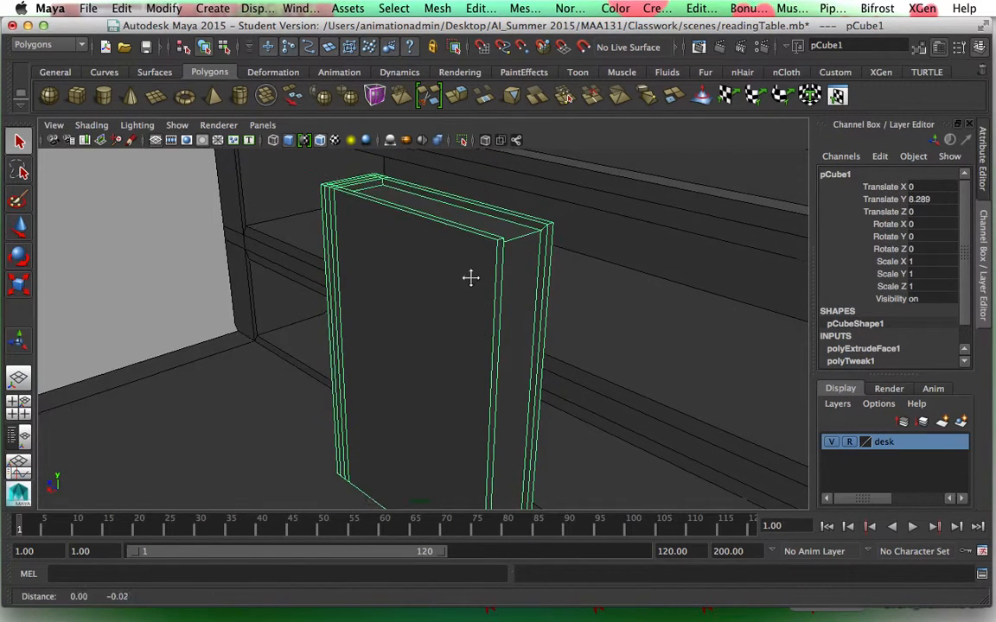
Step: Insert edge loops around the book close to its top and bottom ends to hold the corners when smoothed
middle_click_drag(471, 293, 469, 269, "alt")
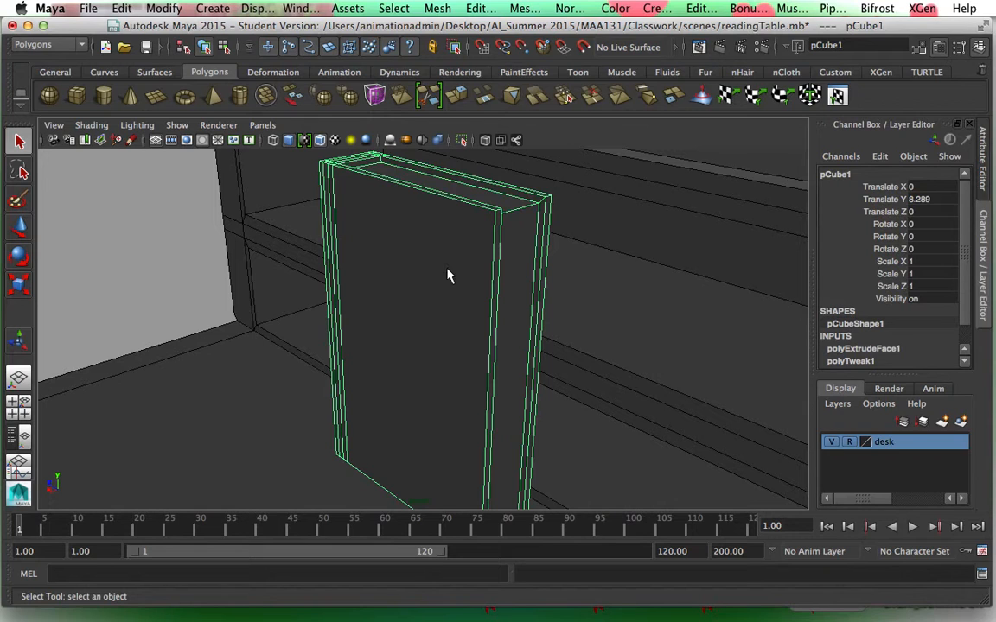
key("1")
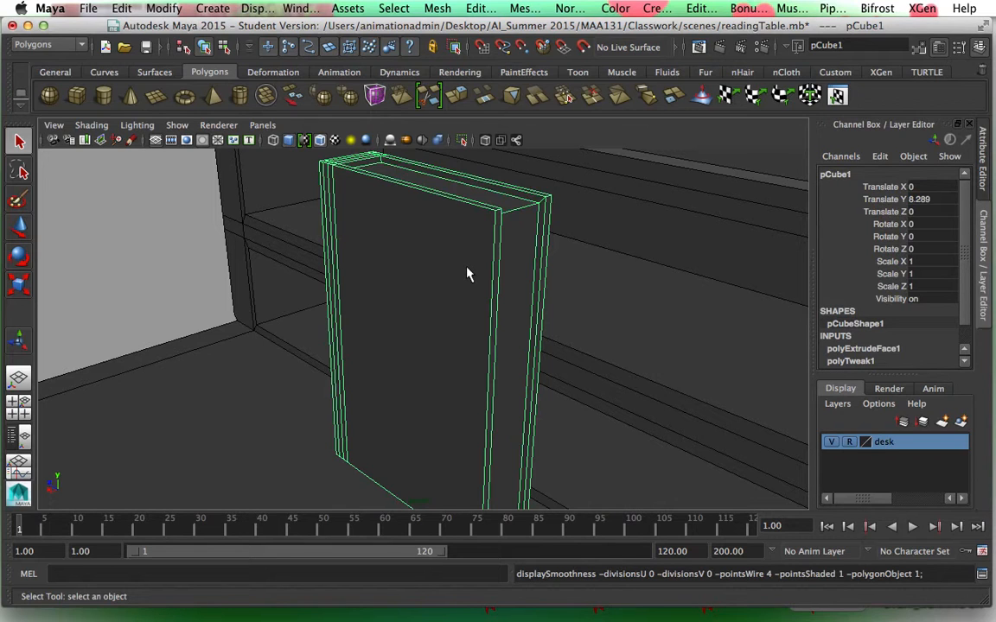
key("3")
key("1")
left_click(525, 9)
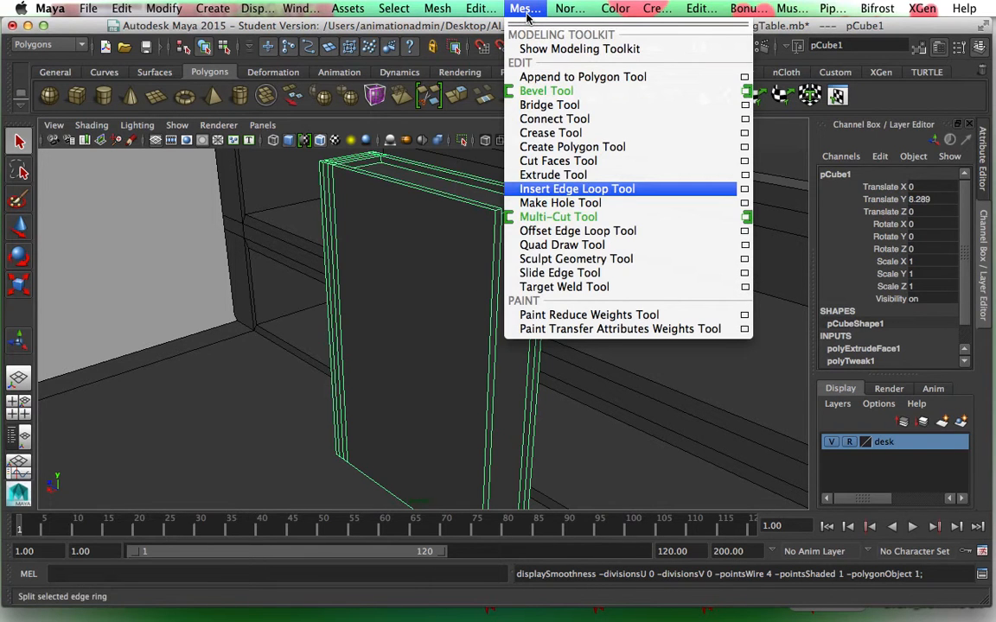
left_click(563, 190)
scroll(403, 283, "up", 5)
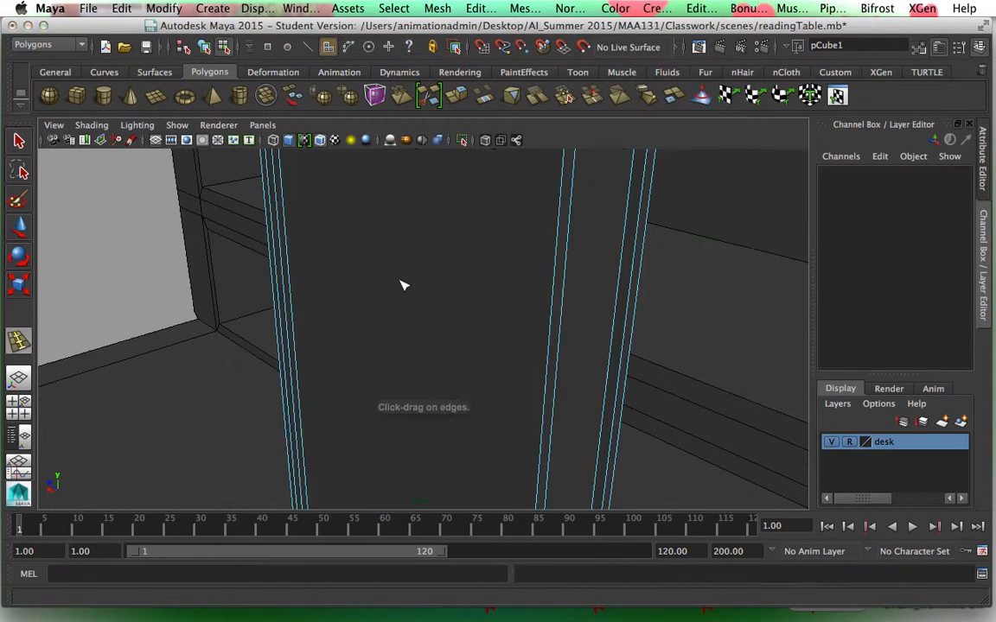
left_click_drag(403, 289, 445, 284, "alt")
scroll(444, 284, "down", 6)
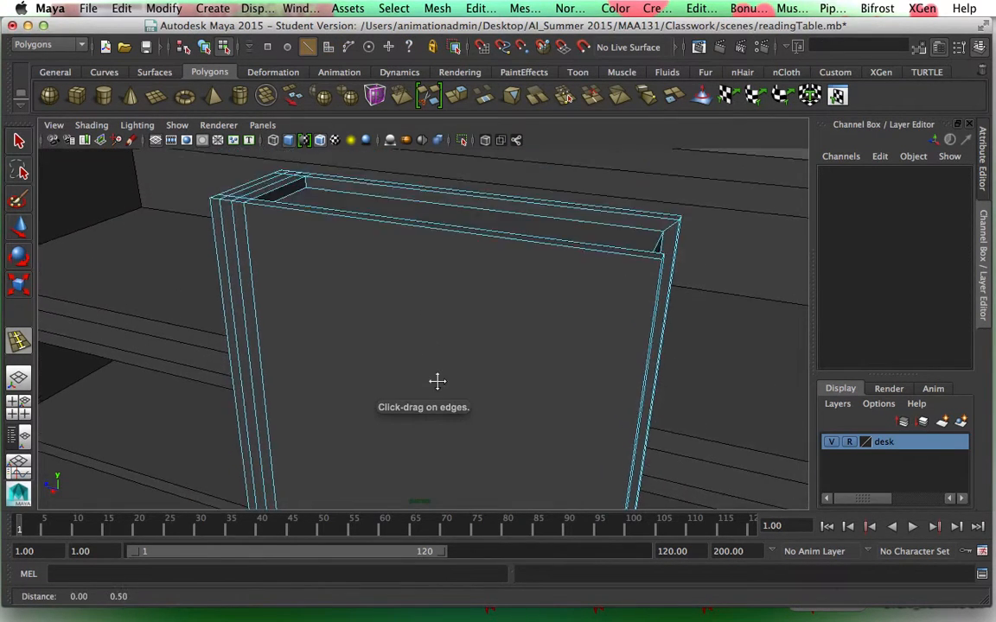
left_click_drag(251, 225, 248, 228)
middle_click_drag(374, 341, 372, 149, "alt")
middle_click_drag(384, 288, 399, 24, "alt")
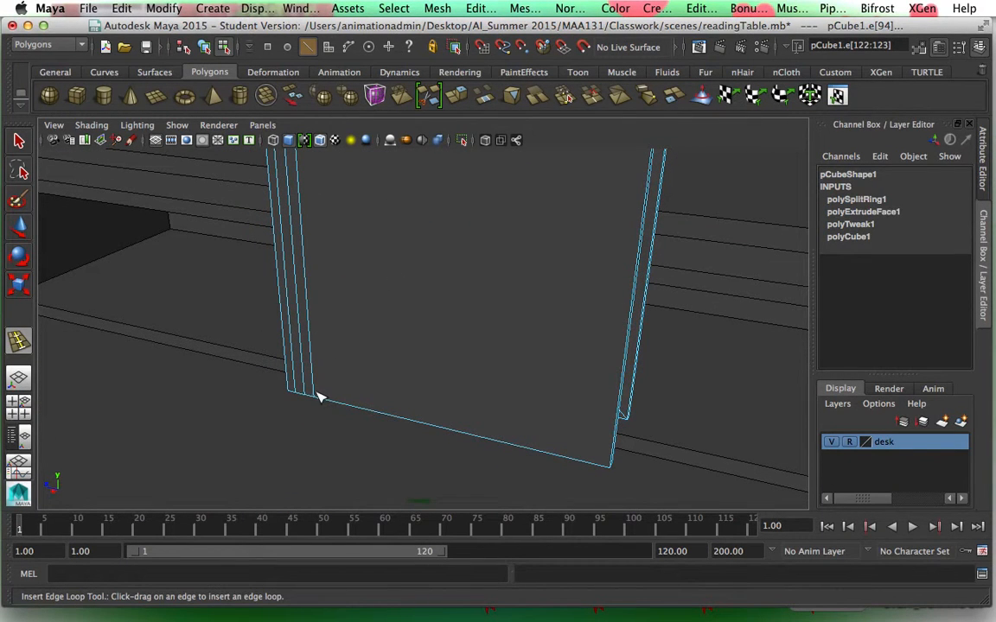
left_click_drag(319, 396, 318, 396)
Step: Insert three more edge loops close to the book's remaining cover and spine edges
left_click_drag(502, 378, 689, 232, "alt")
middle_click_drag(689, 232, 522, 386, "alt")
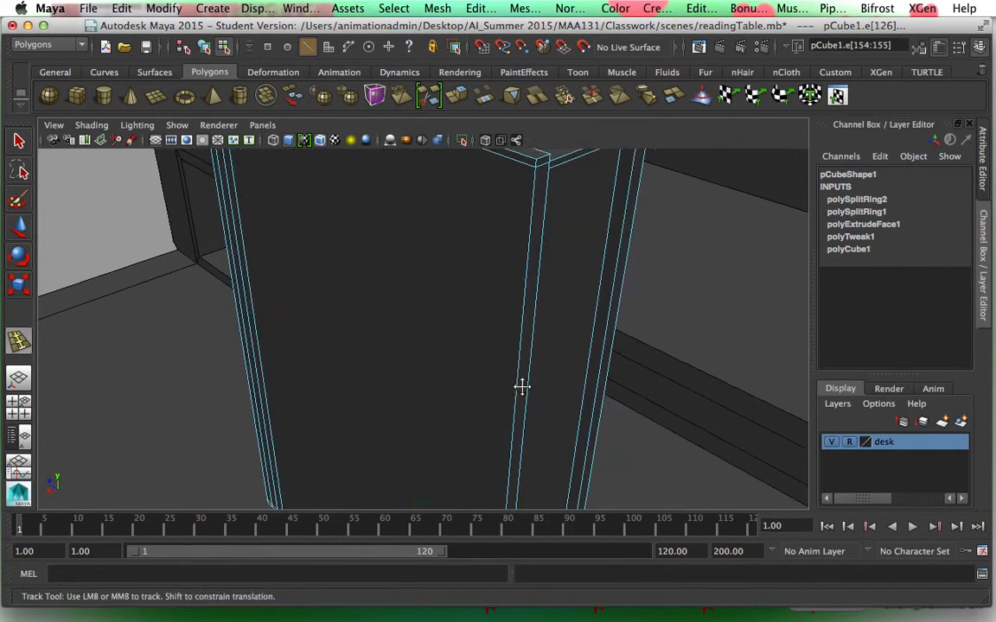
left_click(533, 170)
left_click_drag(601, 269, 507, 288, "alt")
left_click_drag(288, 170, 333, 195, "alt")
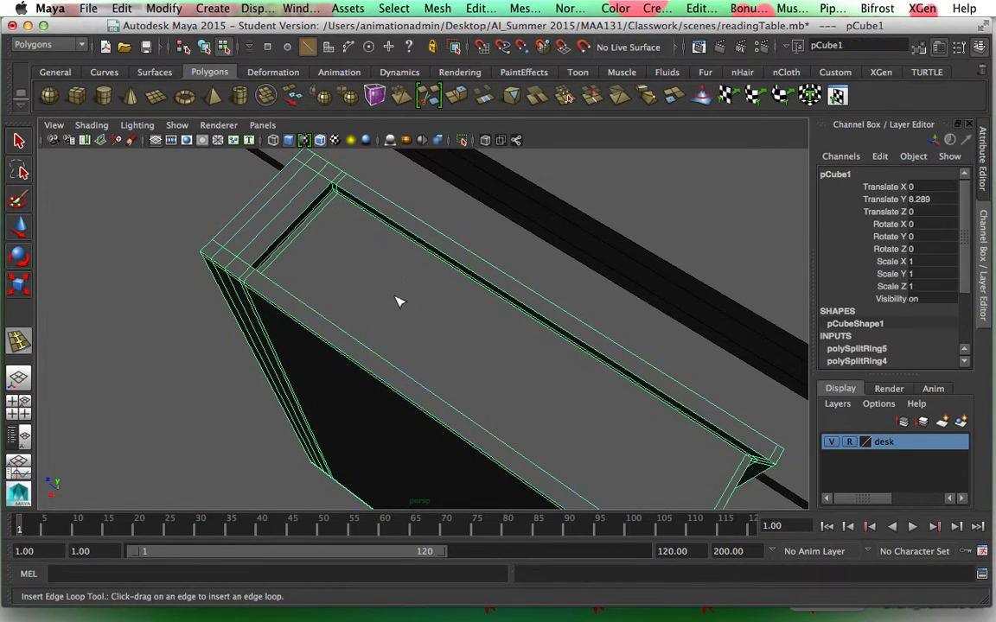
key("1")
right_click_drag(438, 402, 451, 326, "alt")
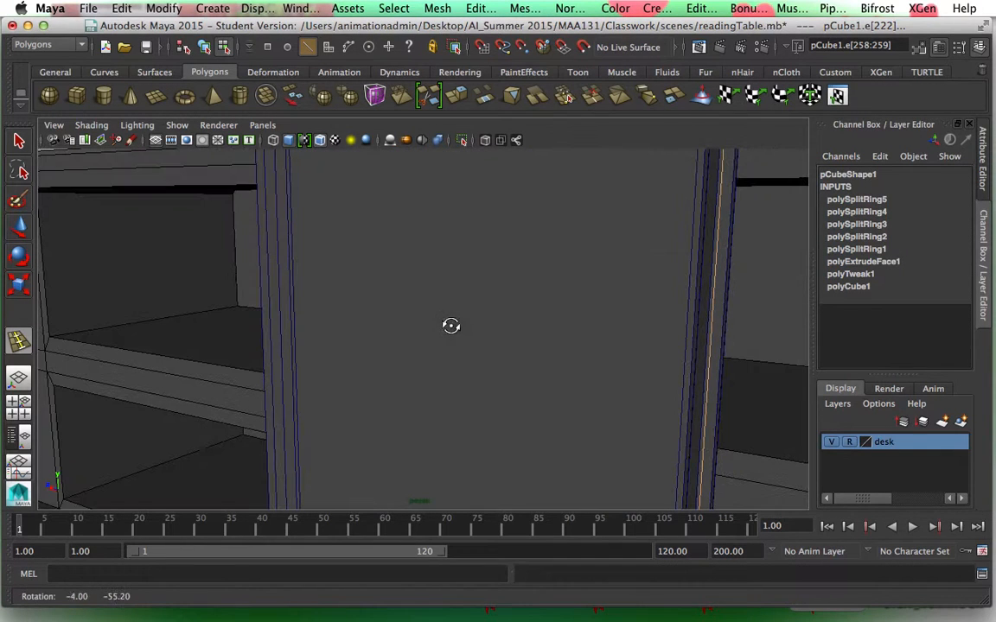
Step: Return the book to object mode, turn on its smooth preview and inspect the covers, spine and recessed pages
right_click(487, 338)
left_click(489, 335)
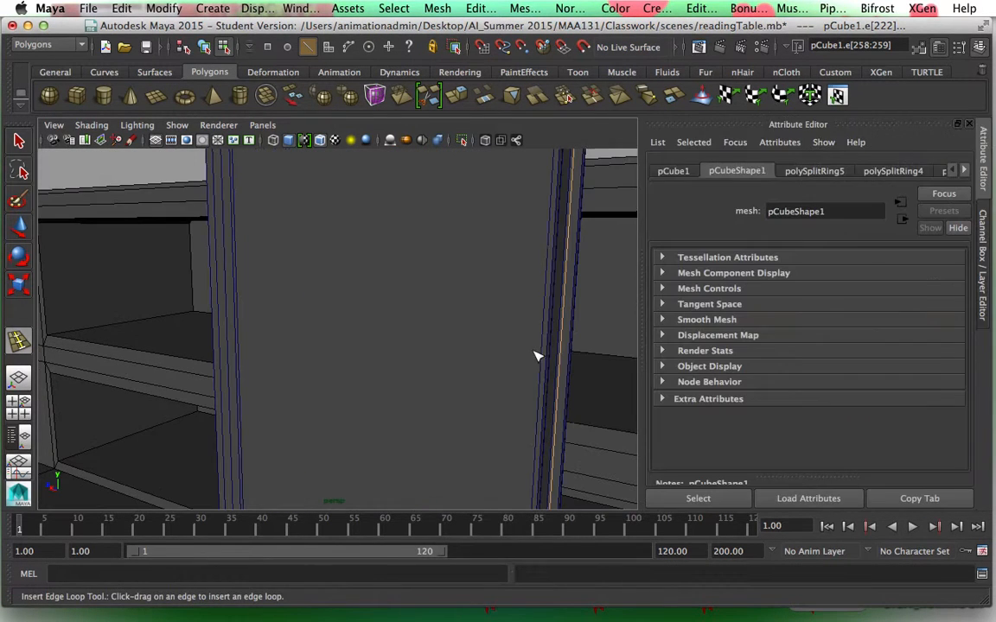
key("q")
right_click_drag(510, 337, 567, 256)
scroll(520, 312, "down", 3)
scroll(519, 319, "down", 2)
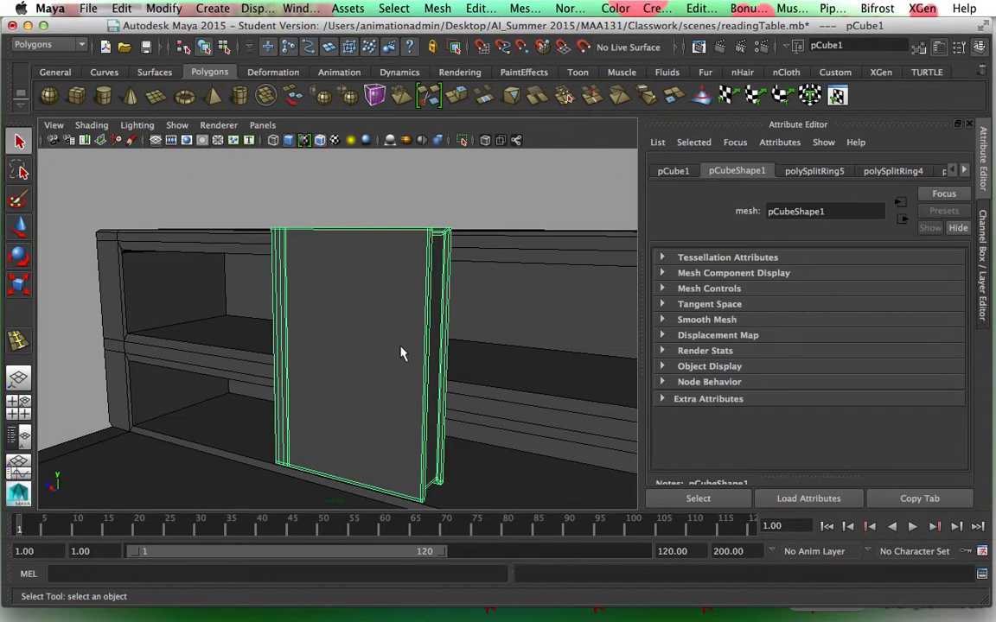
key("3")
left_click_drag(387, 377, 377, 393, "alt")
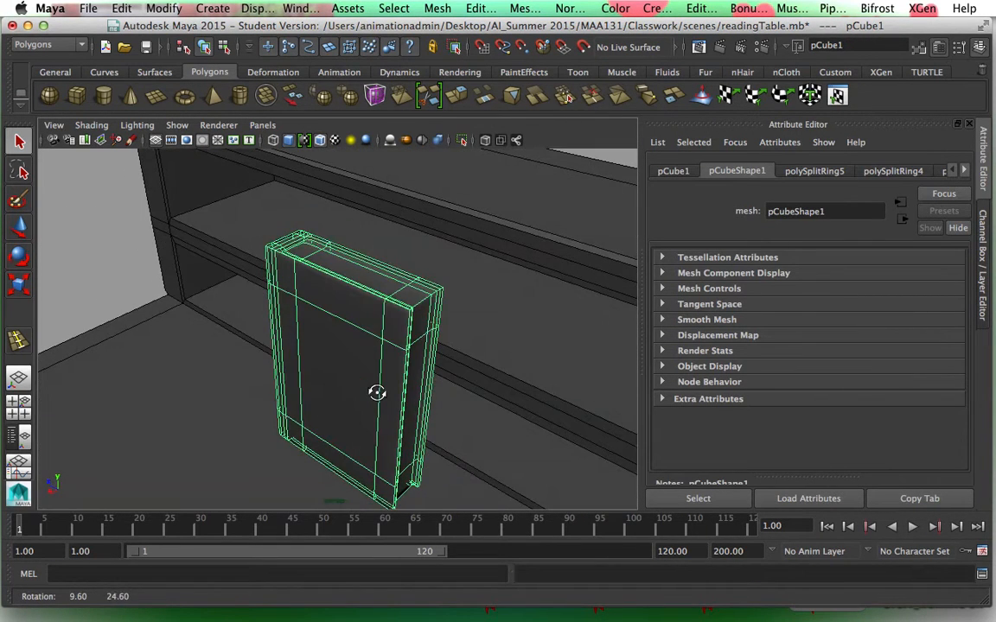
scroll(402, 371, "up", 5)
left_click_drag(540, 282, 545, 349, "alt")
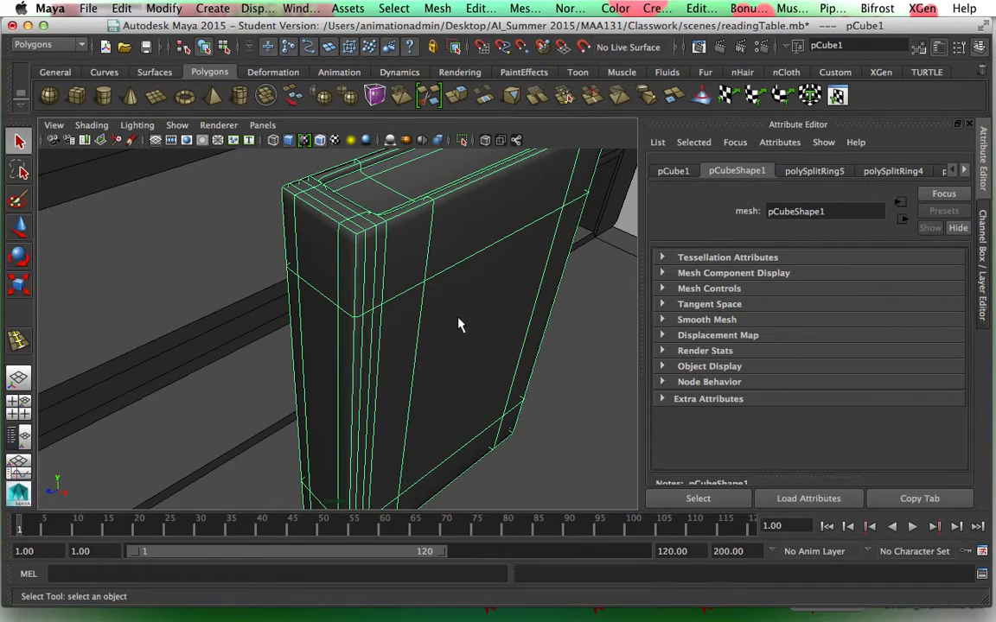
Step: In the top view, select the outermost row of spine vertices and move them outward to about Z 0.904
key("space")
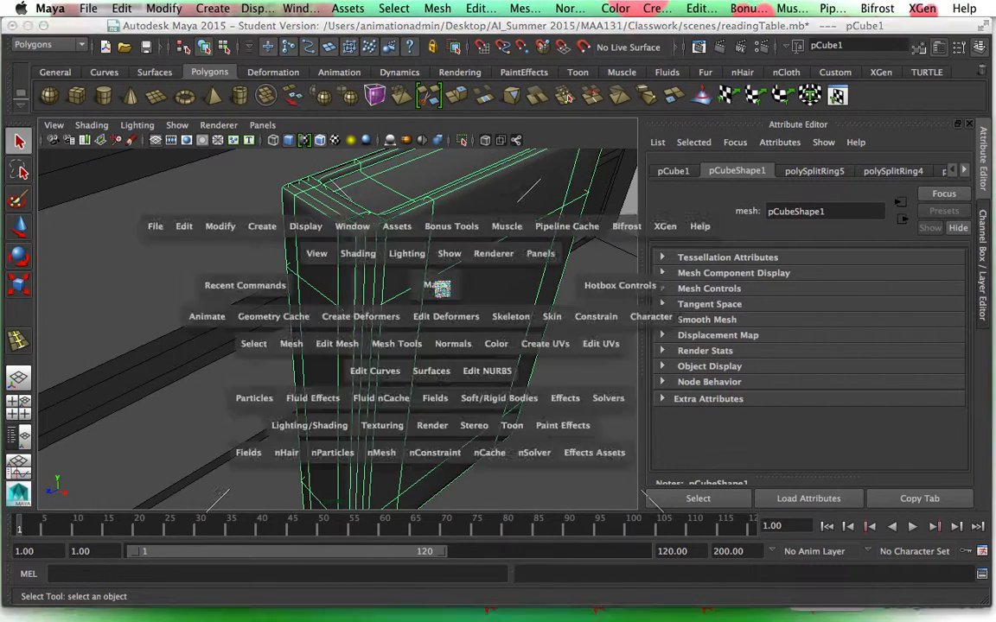
key("space")
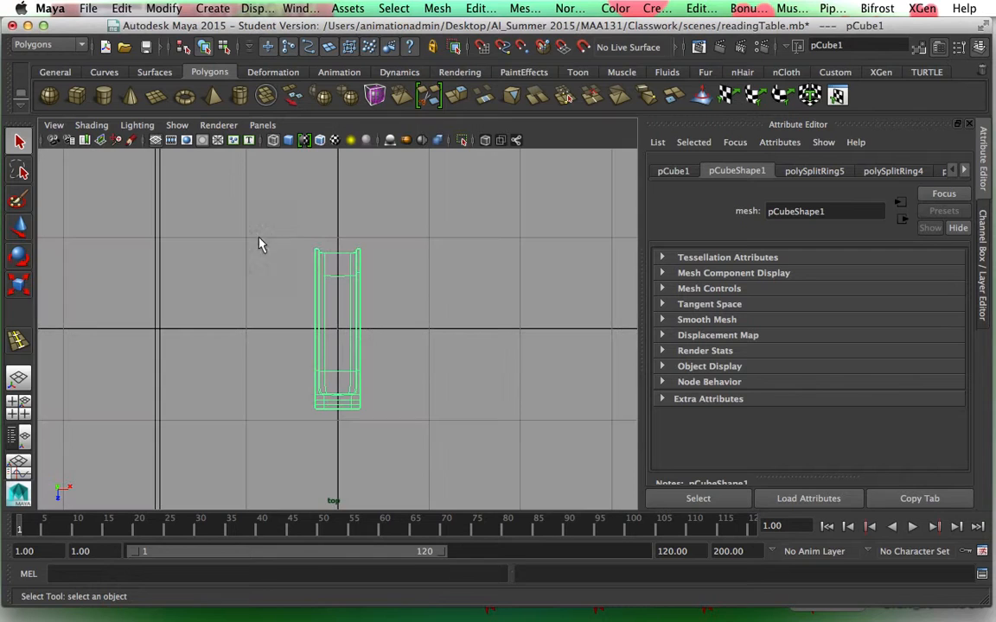
middle_click_drag(394, 358, 393, 262, "alt")
key("space")
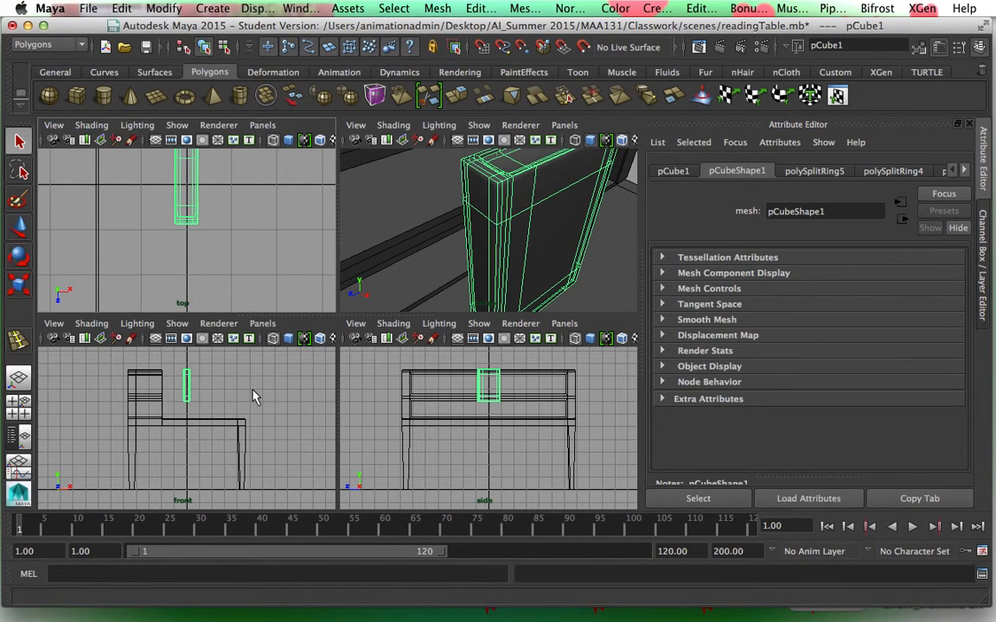
key("space")
scroll(433, 327, "down", 3)
scroll(434, 328, "up", 2)
scroll(434, 327, "up", 5)
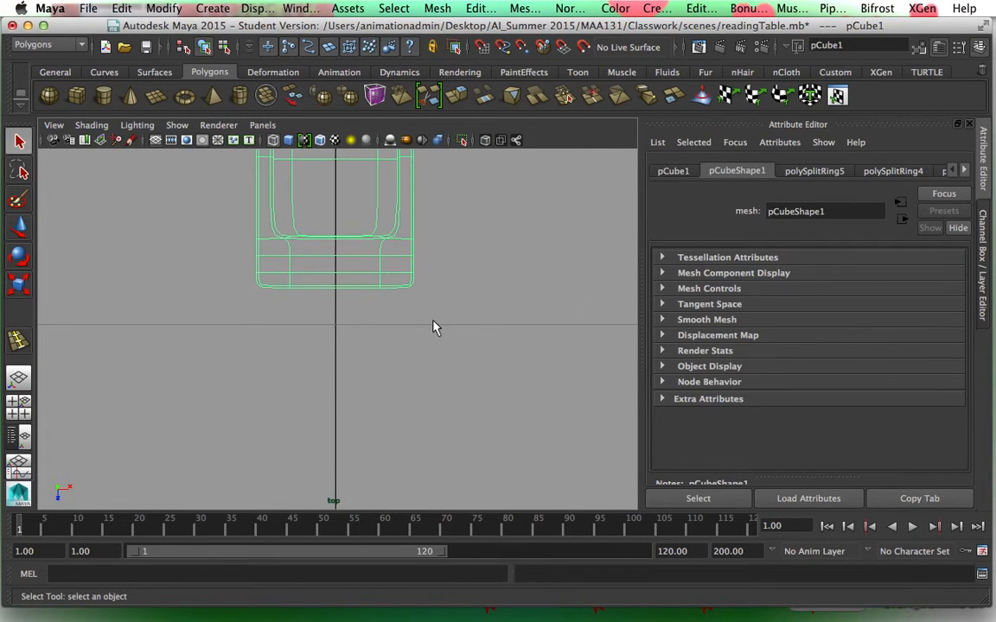
right_click_drag(354, 269, 285, 268)
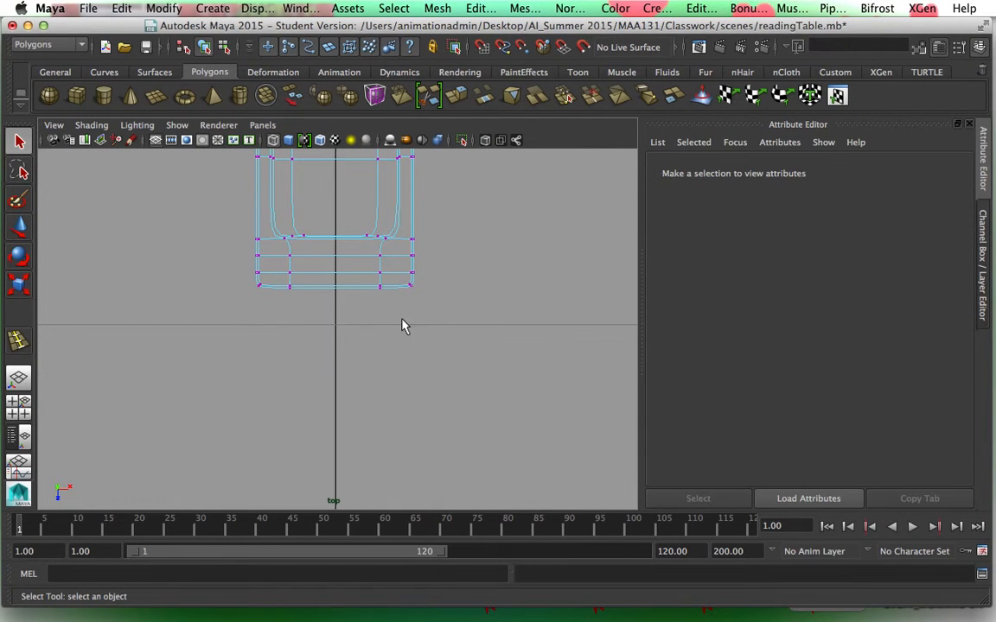
left_click_drag(277, 280, 394, 311)
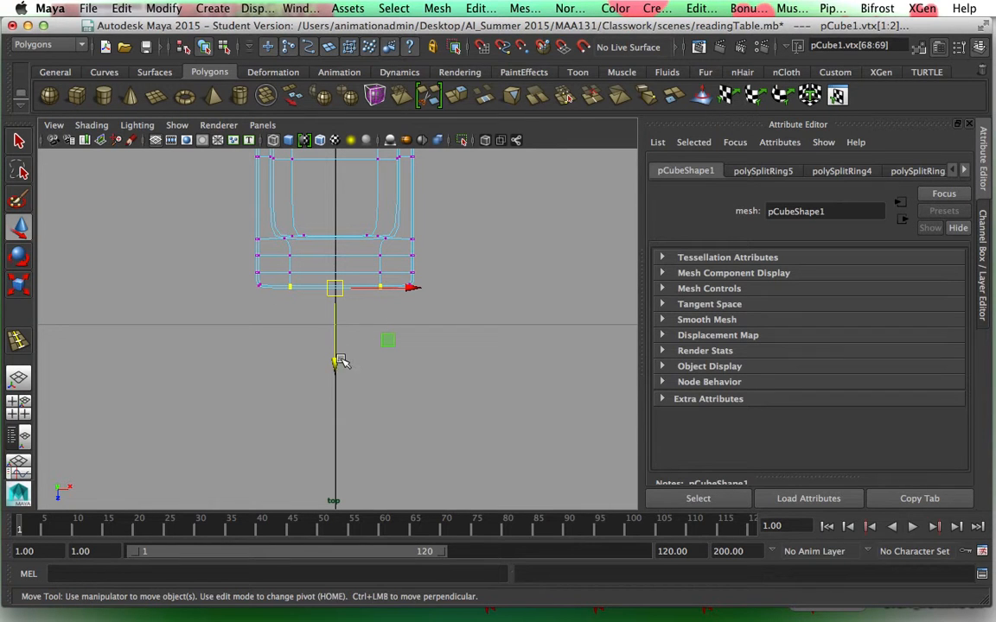
left_click(386, 340)
left_click_drag(224, 274, 430, 340)
left_click_drag(337, 363, 338, 370)
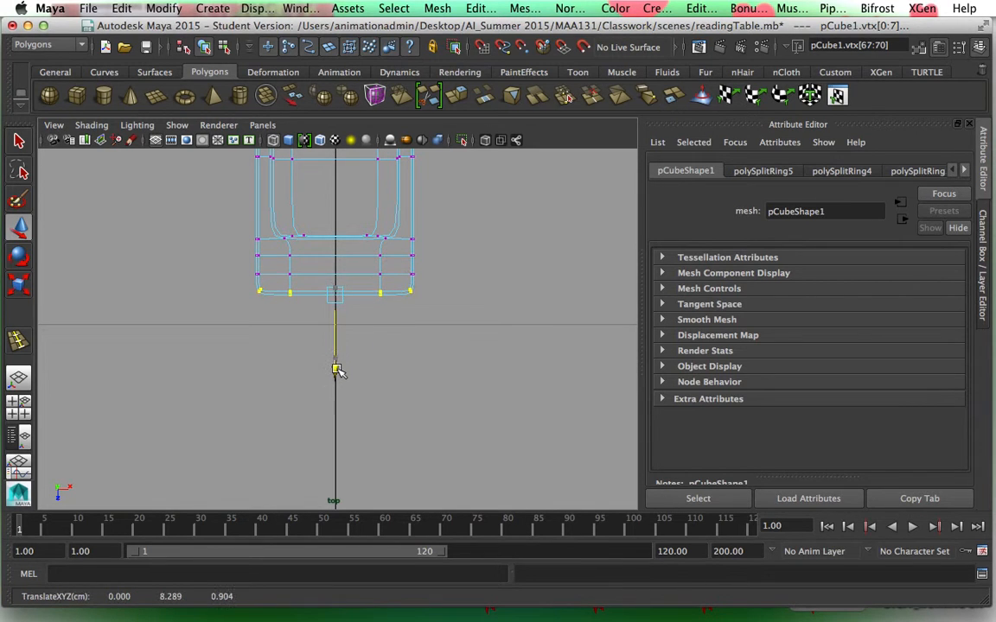
Step: Round the spine by moving its middle outer vertices farther outward to about Z 0.921
left_click(289, 338)
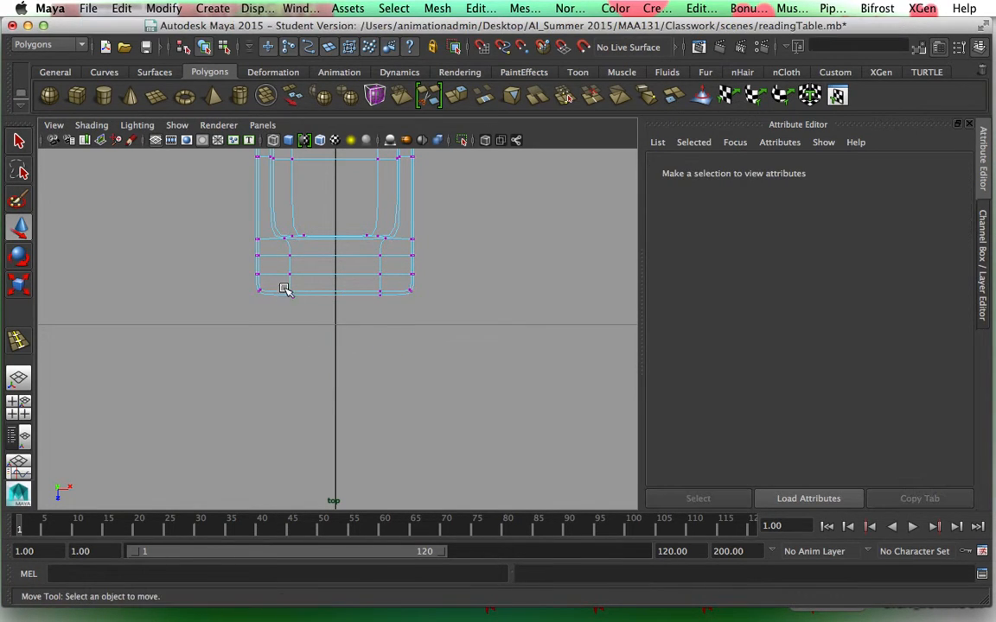
left_click_drag(384, 313, 386, 313)
left_click_drag(334, 373, 335, 374)
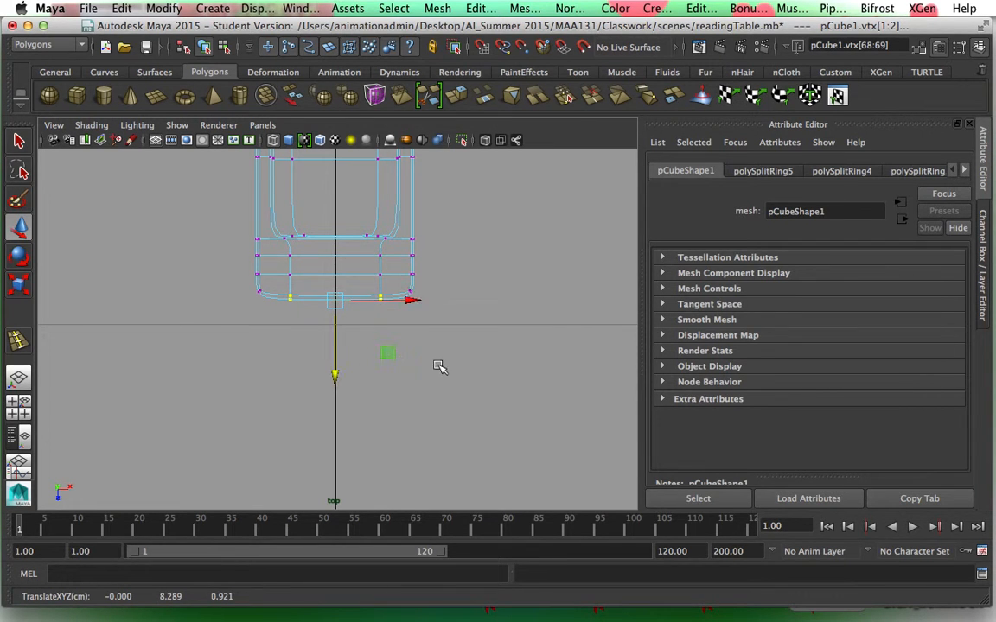
Step: Return to object mode in the perspective view and examine the rounded spine against the desk
key("space")
key("space")
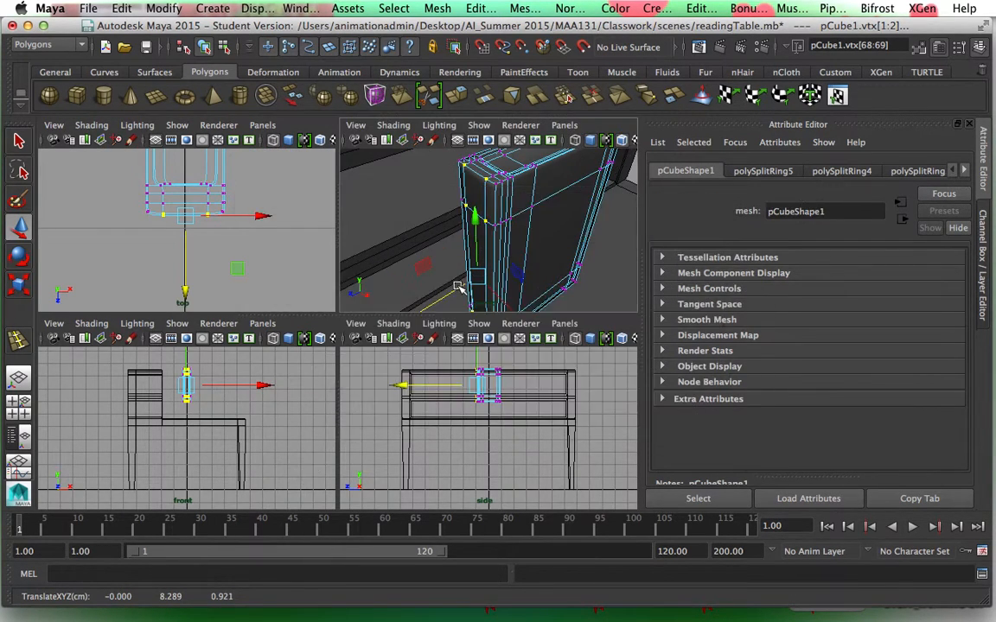
left_click_drag(432, 338, 356, 329, "alt")
right_click_drag(411, 268, 480, 248)
scroll(478, 367, "down", 10)
left_click_drag(434, 417, 509, 371, "alt")
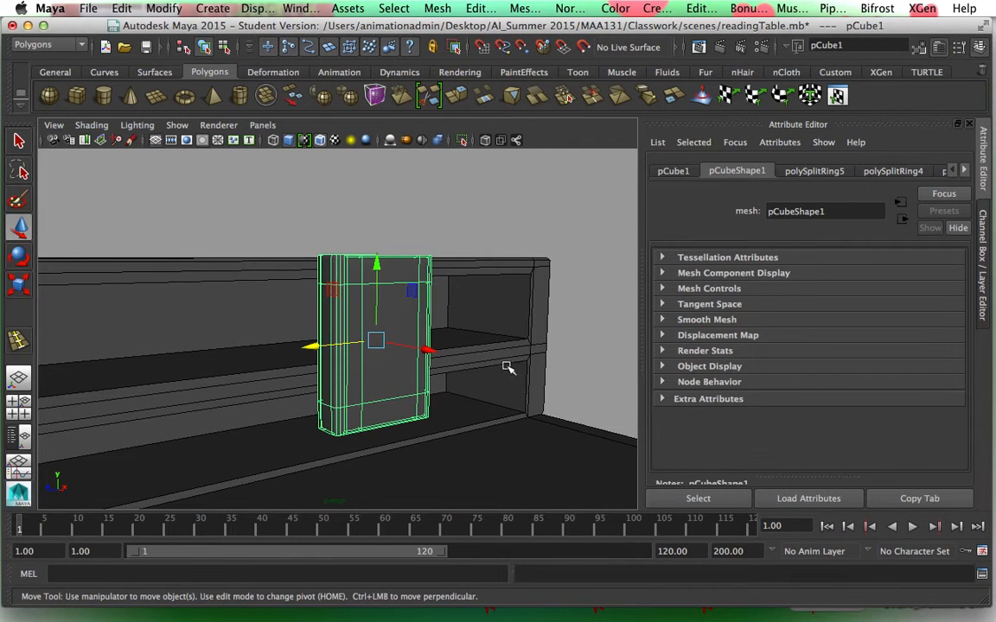
Step: In the side view, lower the book and scale down its height and width to suit the upper shelf compartment
key("space")
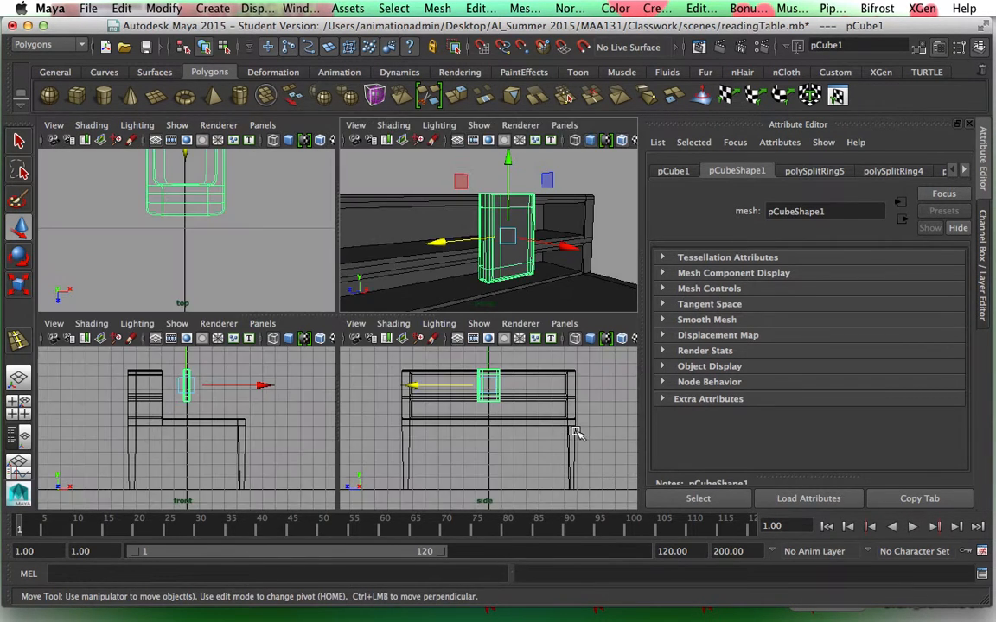
key("space")
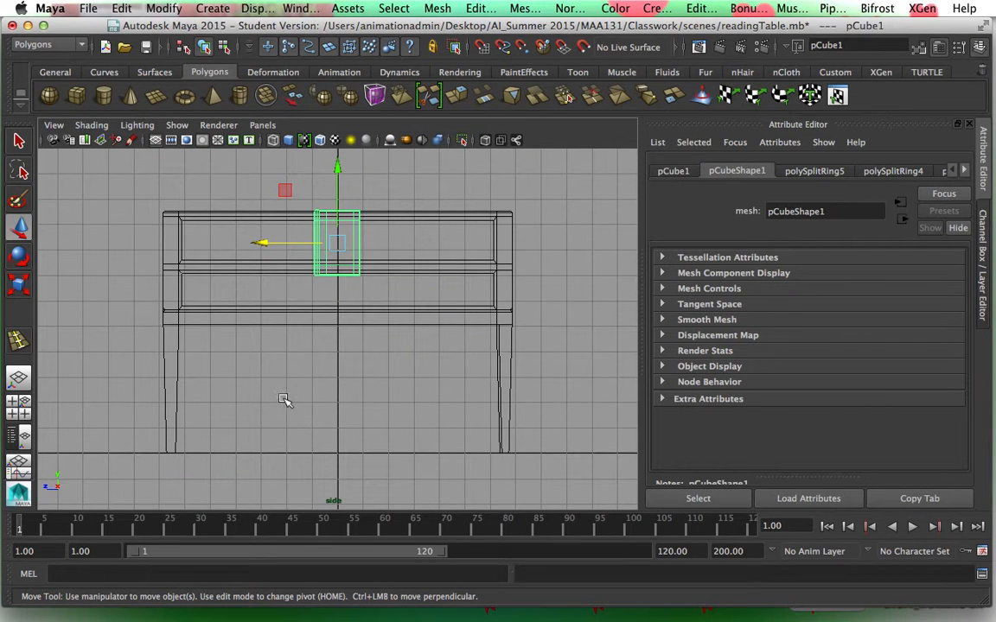
left_click_drag(338, 169, 336, 179)
key("f")
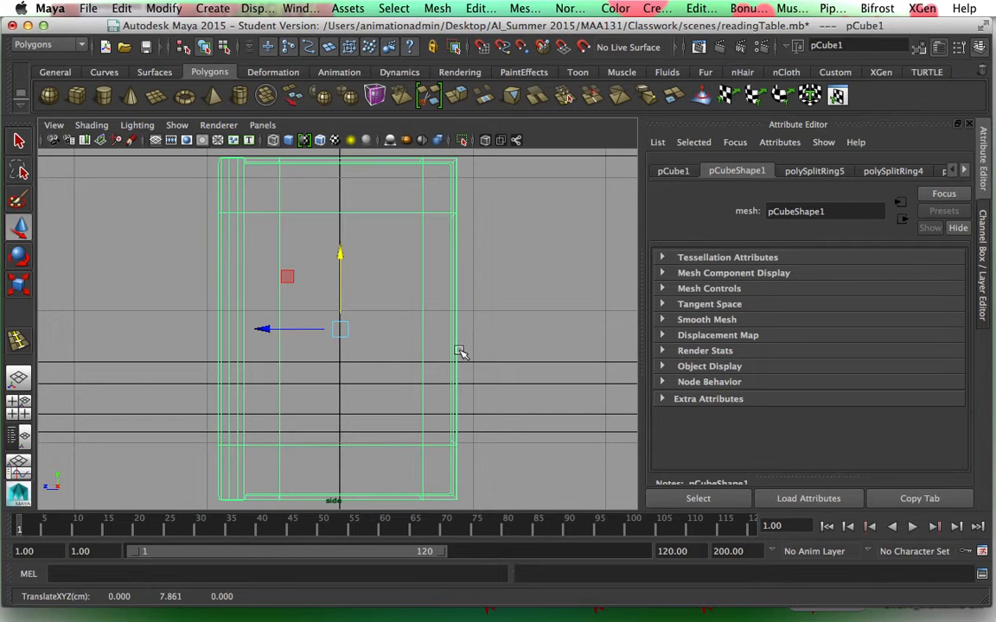
scroll(444, 376, "down", 4)
scroll(449, 378, "up", 1)
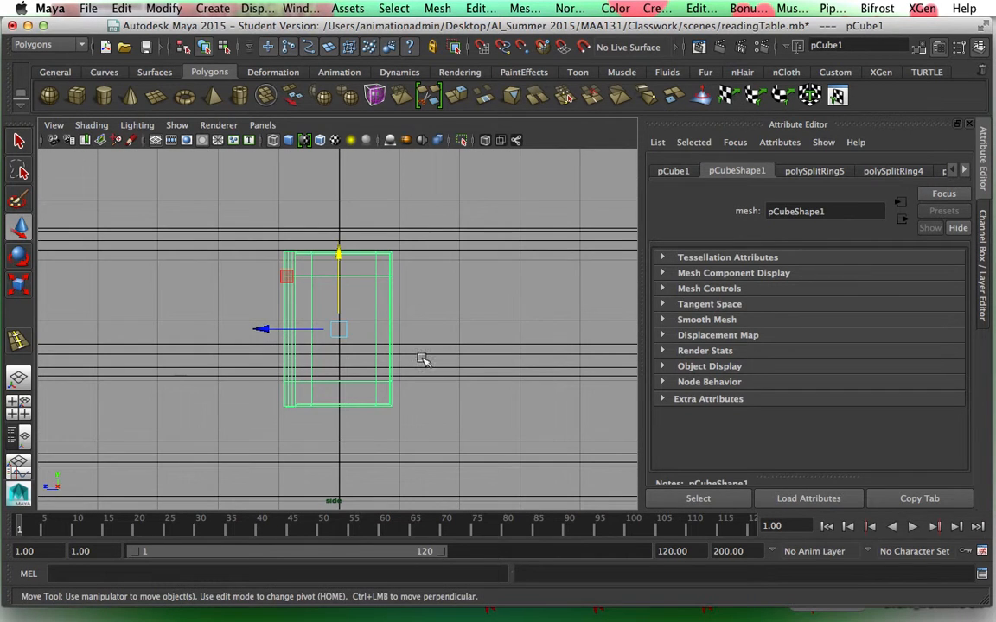
key("r")
left_click_drag(343, 257, 338, 271)
left_click_drag(270, 329, 284, 331)
Step: Move the book up into the upper shelf compartment, to about Y 8.441
key("w")
left_click_drag(340, 262, 340, 217)
key("r")
key("w")
key("r")
key("w")
Step: Move the book's bottom vertices vertically to meet the shelf board and leave vertex mode
right_click_drag(342, 341, 281, 264)
left_click_drag(263, 331, 407, 369)
left_click_drag(336, 261, 342, 270)
right_click_drag(340, 262, 393, 228)
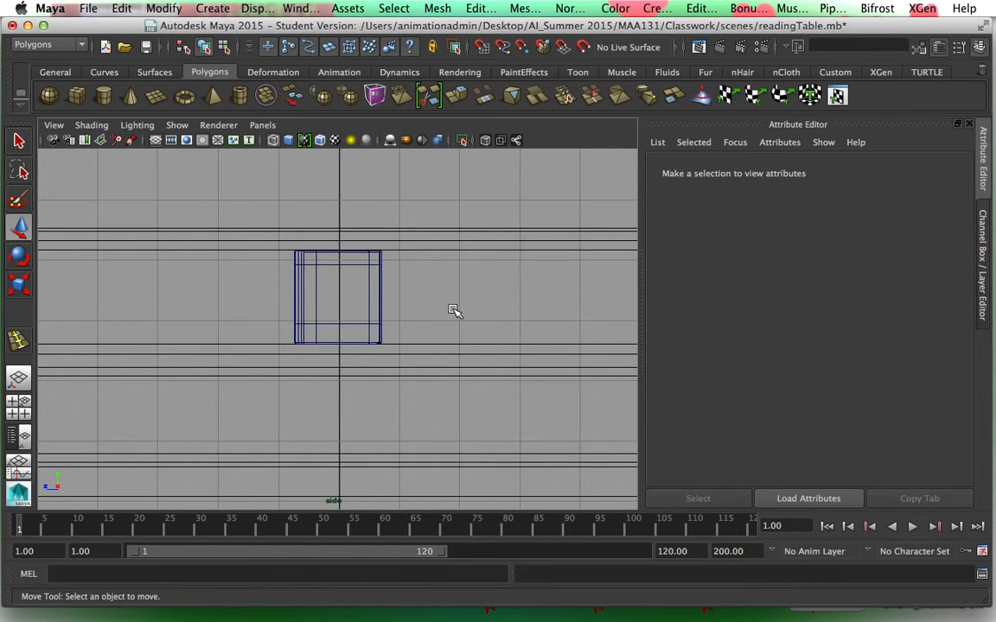
Step: Select the book and scale it slightly narrower along the Z axis
left_click(378, 326)
key("r")
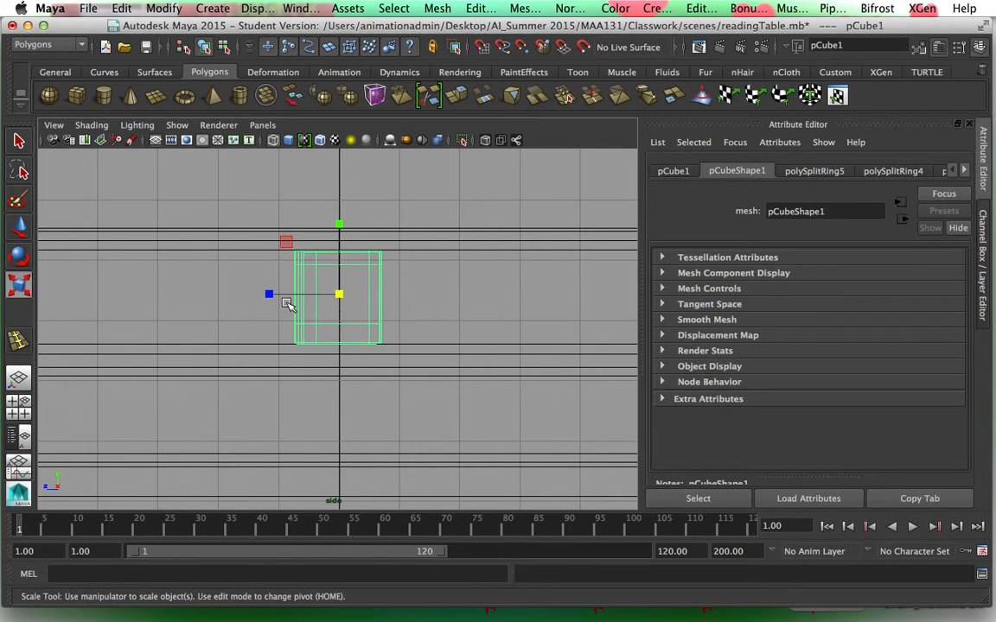
left_click_drag(272, 296, 300, 310)
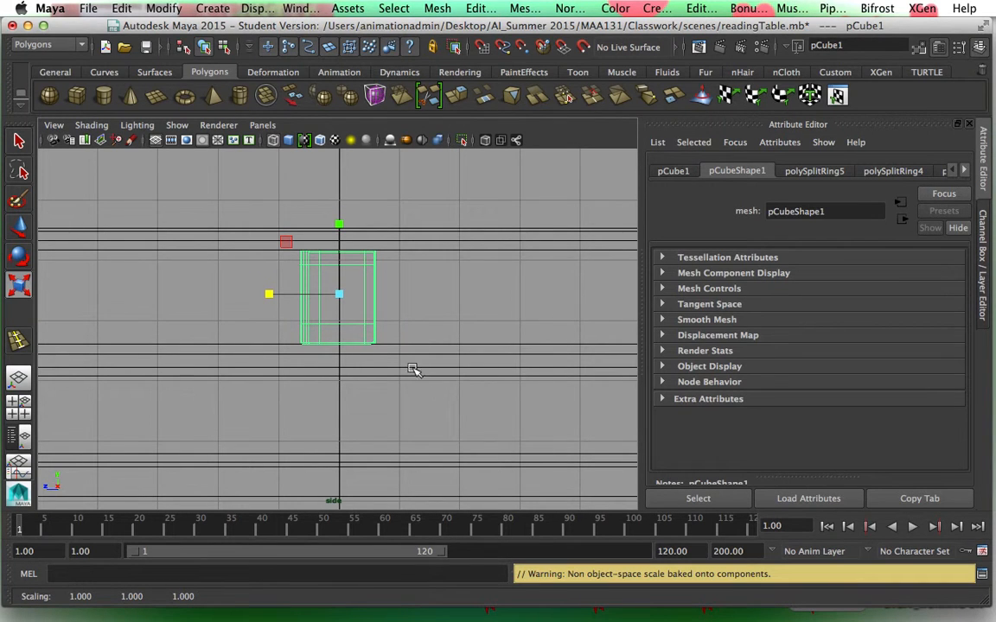
Step: In the front view, move the book along X to about -3.454 so it sits inside the shelf
key("space")
key("space")
key("w")
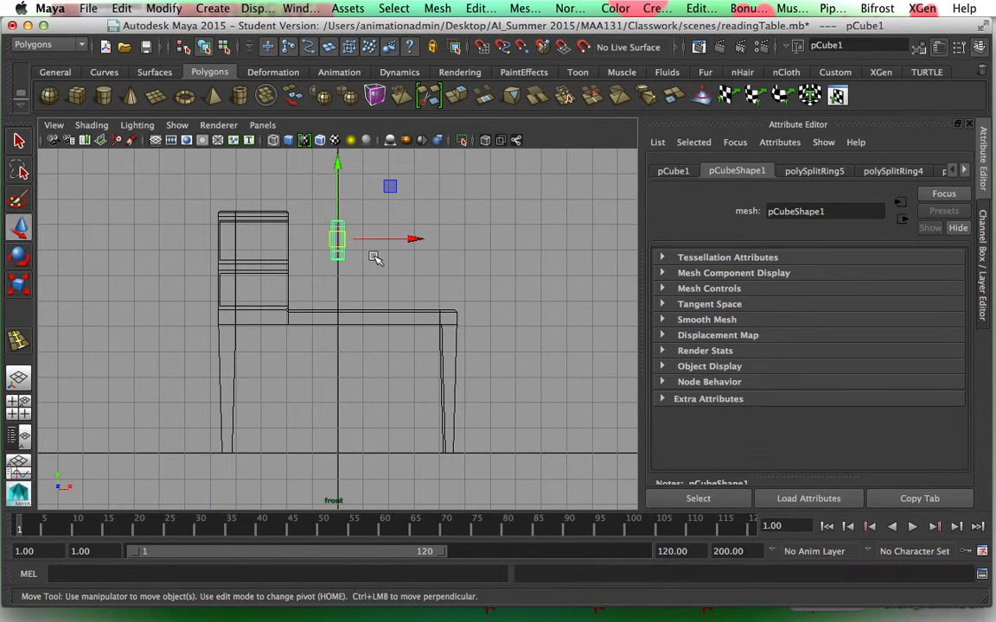
left_click_drag(410, 239, 320, 244)
key("space")
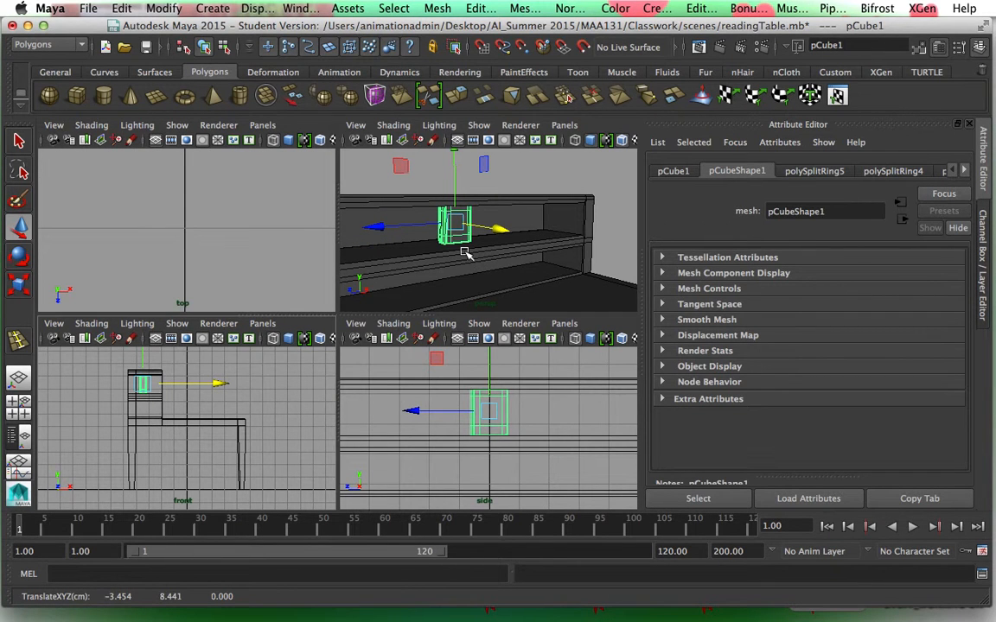
Step: Rotate the book about the vertical axis so its spine faces out of the shelf
key("e")
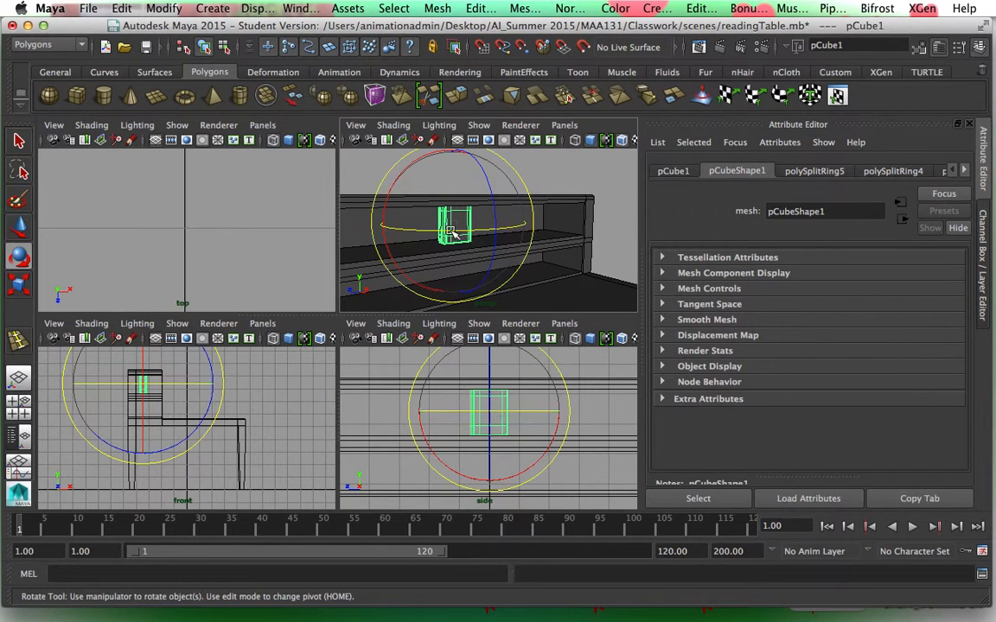
left_click_drag(458, 232, 503, 230)
left_click_drag(430, 230, 455, 231)
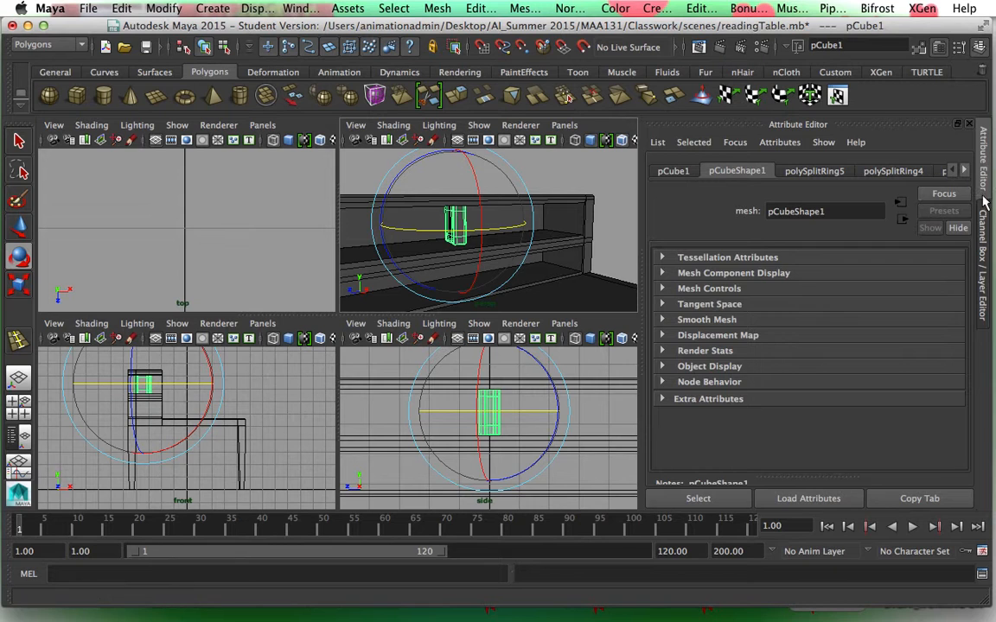
Step: Set the book's Rotate Y value to exactly 90 so it stands square to the shelf
left_click(982, 226)
double_click(932, 236)
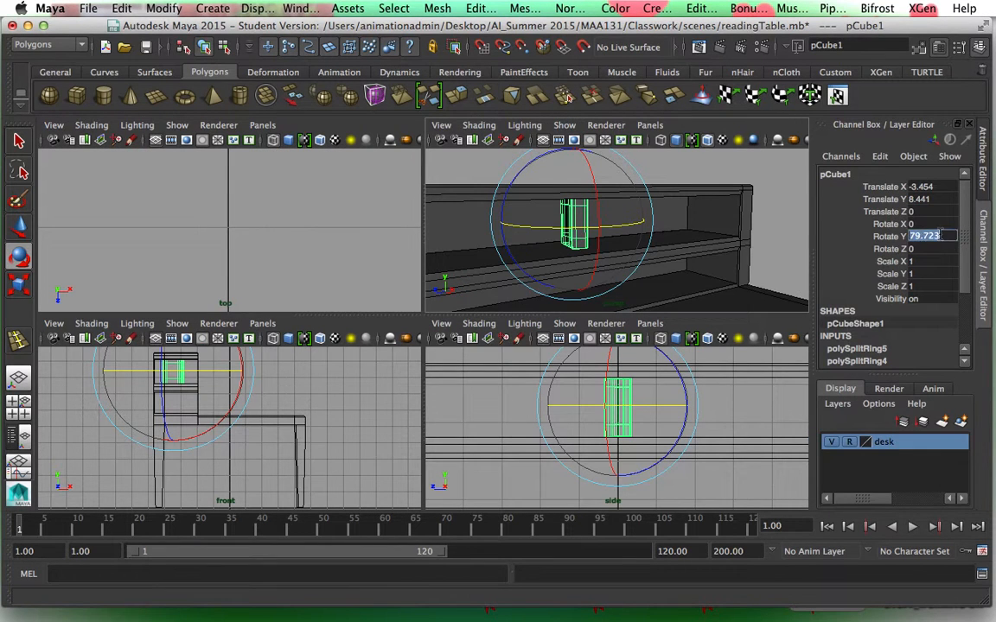
type("90")
key("Return")
Step: Move the book along Z to about 5.835 so it stands against the inner side wall of the upper shelf
key("w")
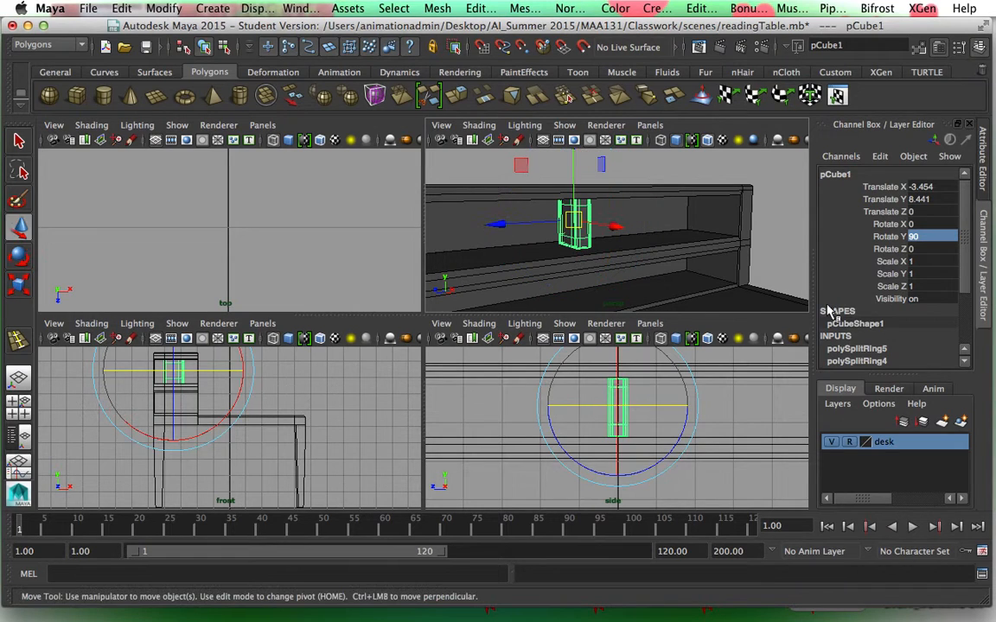
scroll(644, 269, "down", 5)
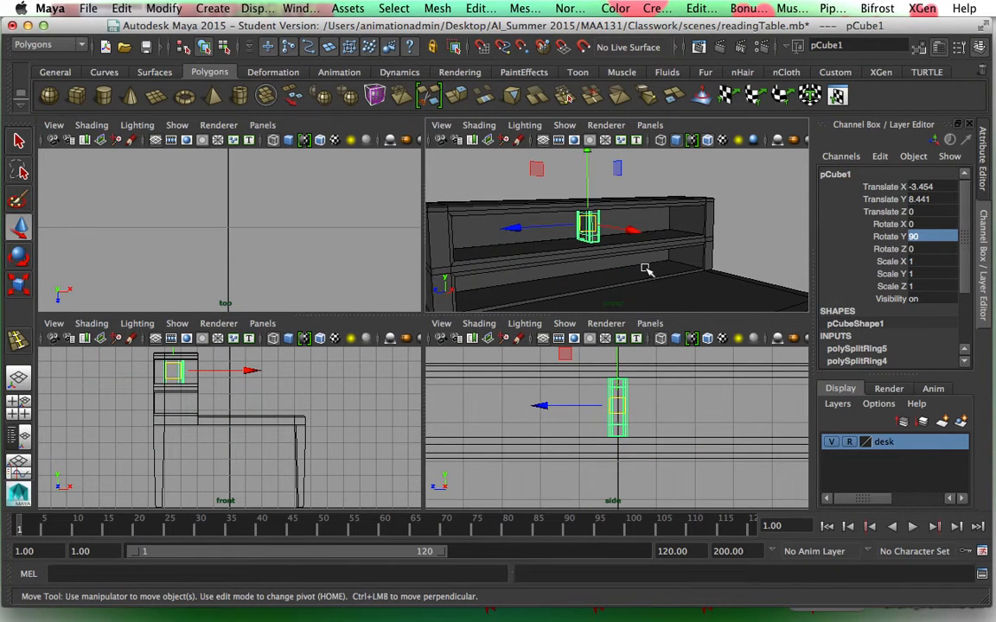
left_click(493, 235)
left_click_drag(493, 235, 424, 218)
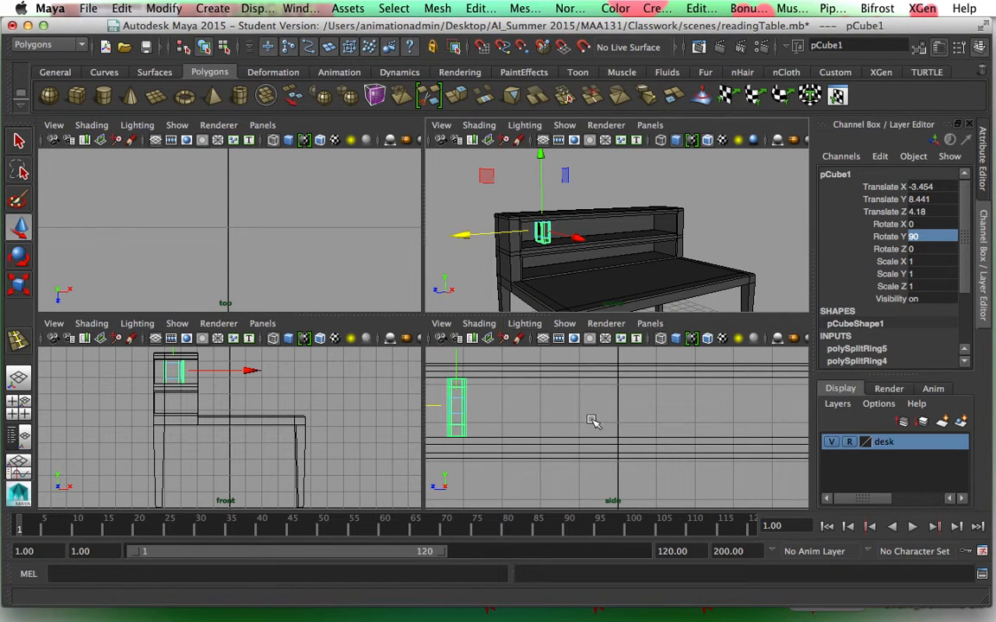
key("space")
middle_click_drag(249, 294, 474, 313, "alt")
left_click_drag(315, 296, 174, 296)
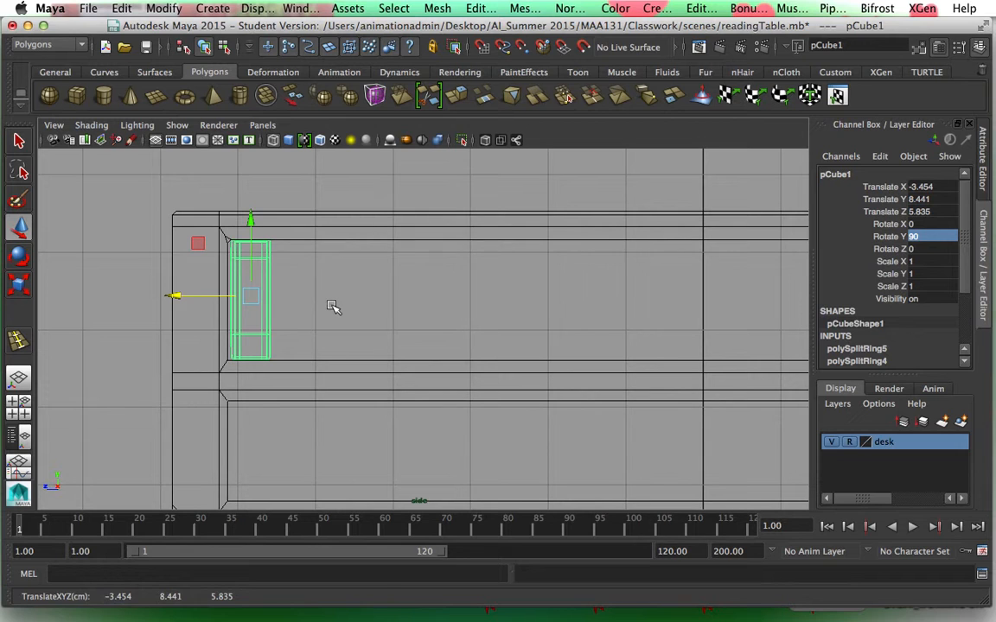
Step: Duplicate the book, place the copy beside it at Z about 5.313, and repeat the duplicate with transform five more times
key("ctrl+d")
left_click_drag(173, 296, 216, 296)
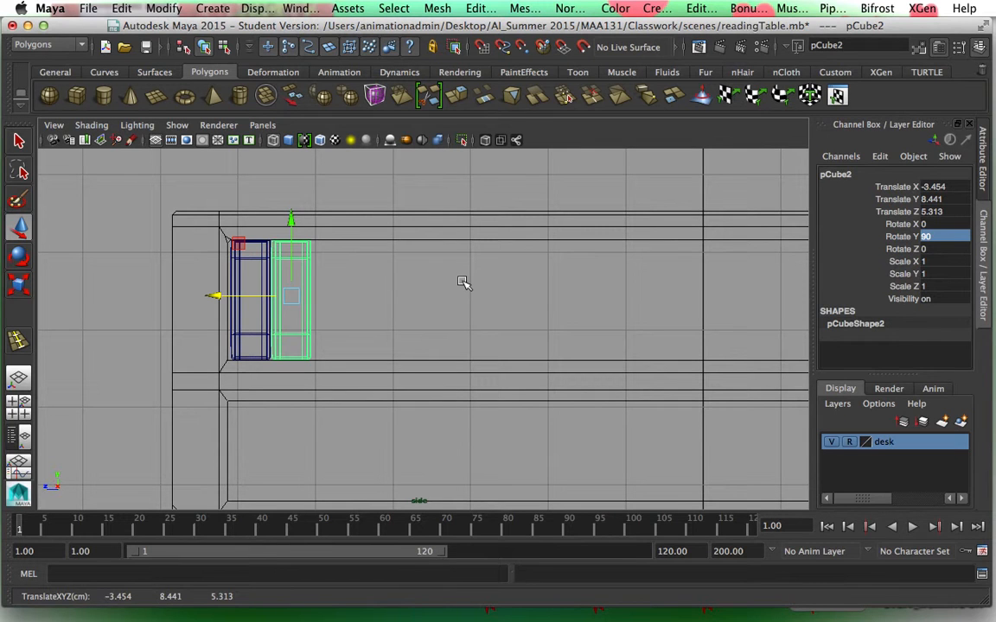
key("shift+d")
key("shift+d")
key("shift+d")
key("shift+d")
key("shift+d")
Step: Duplicate the last book, move the copy to Z about 1.912, and tilt it to Rotate Y about 66.245 so it leans against the row
key("ctrl+d")
left_click_drag(420, 297, 483, 300)
key("r")
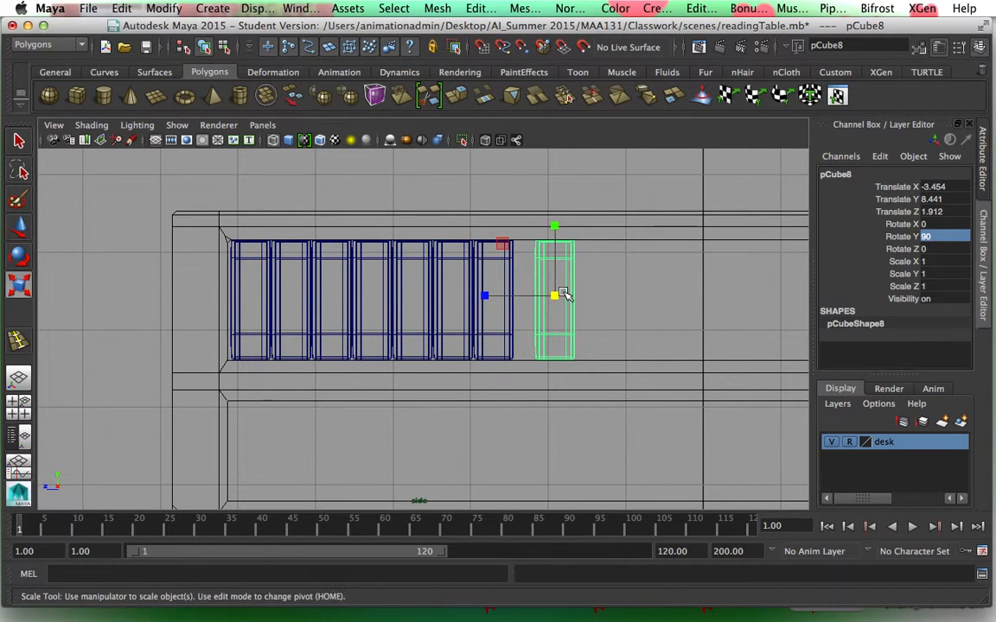
key("e")
left_click_drag(501, 260, 474, 279)
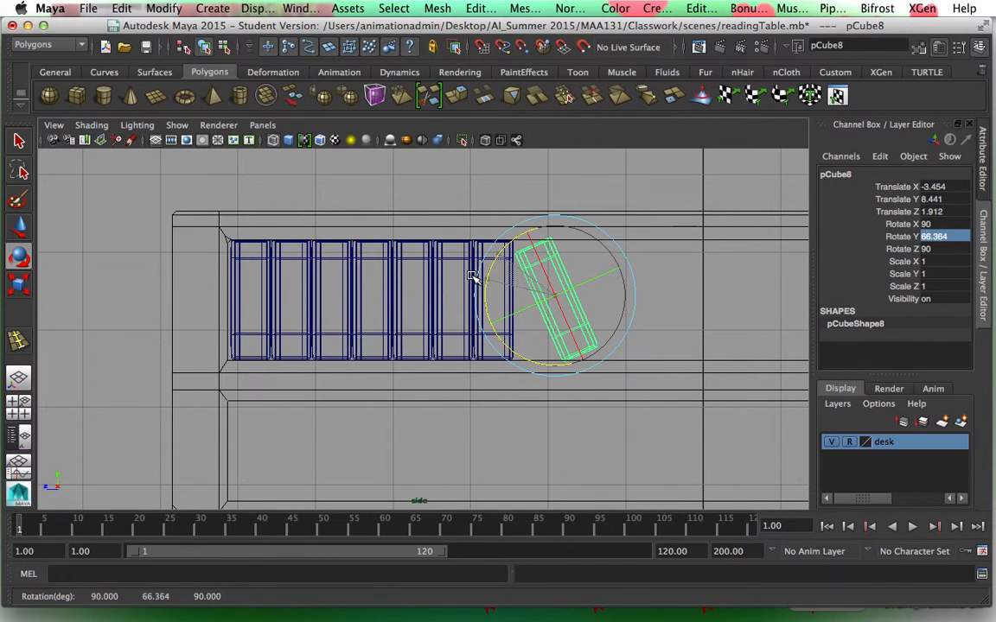
key("w")
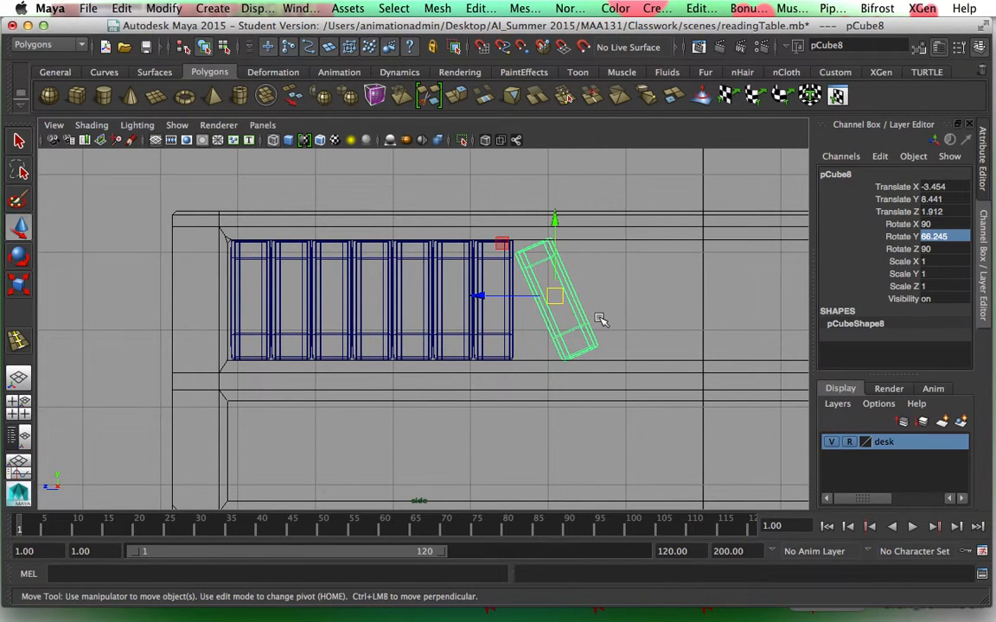
Step: Examine the row of books and the leaning book from several angles in the enlarged perspective view
key("space")
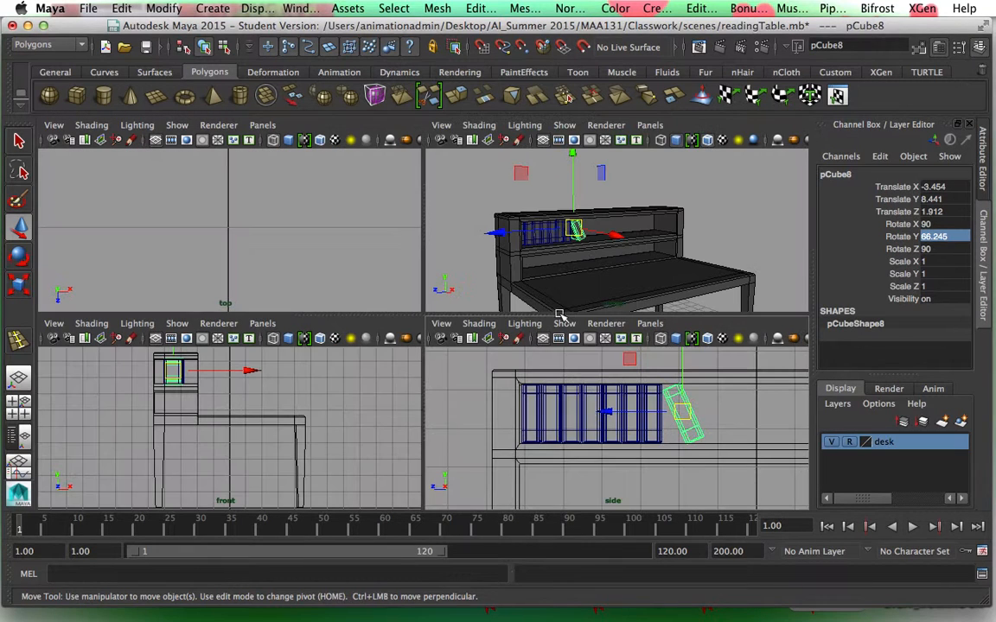
scroll(627, 287, "up", 3)
key("space")
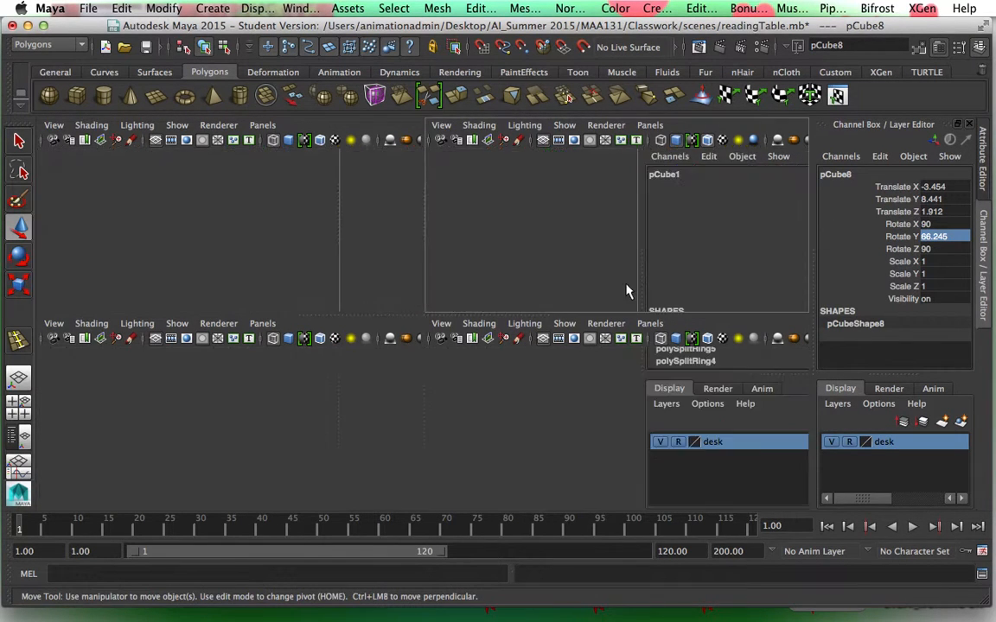
left_click_drag(448, 413, 360, 313, "alt")
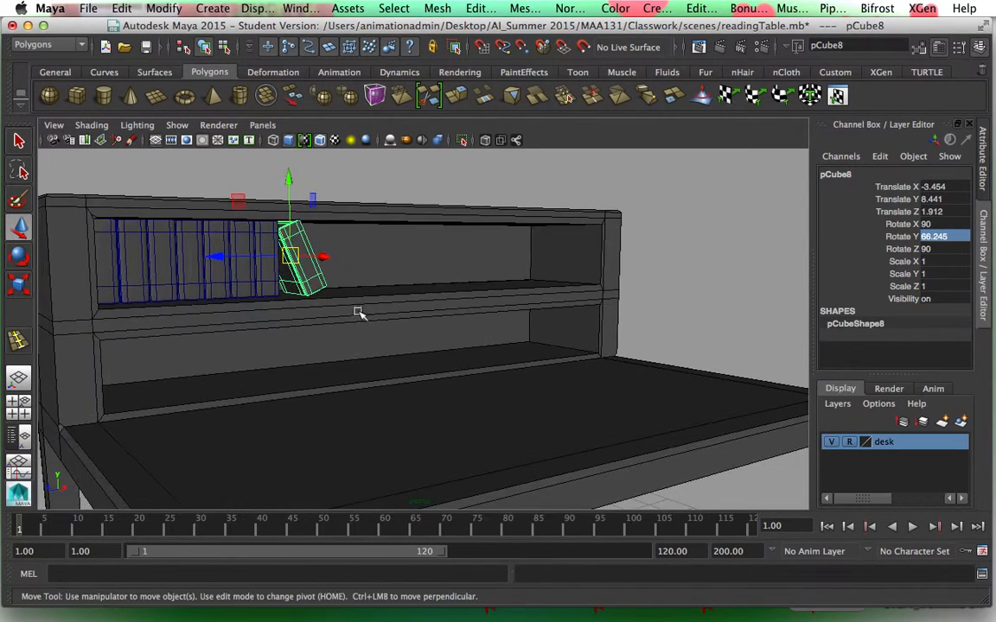
left_click_drag(366, 412, 433, 417, "alt")
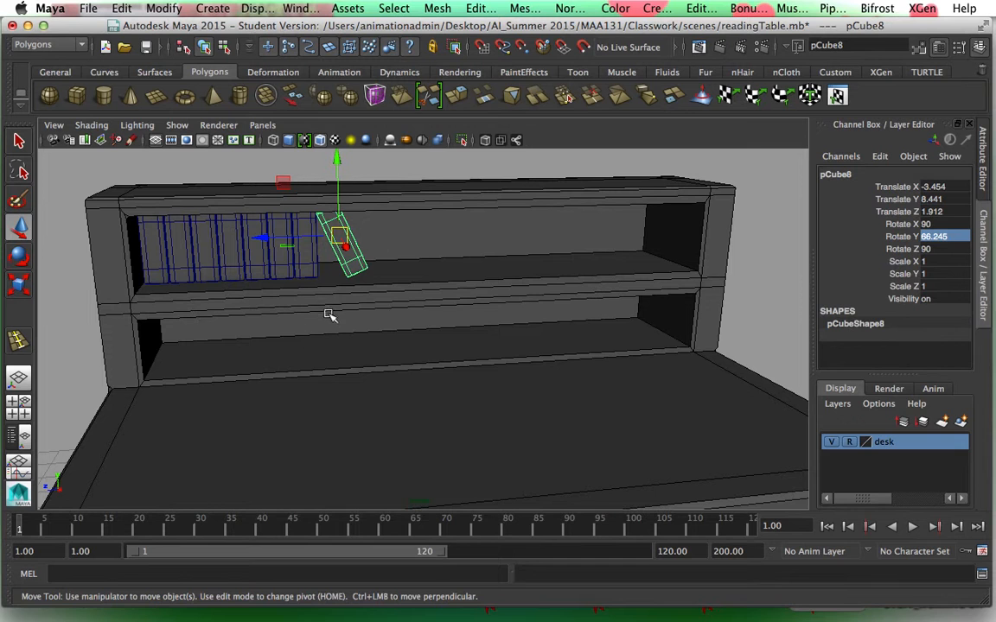
left_click_drag(424, 412, 463, 409, "alt")
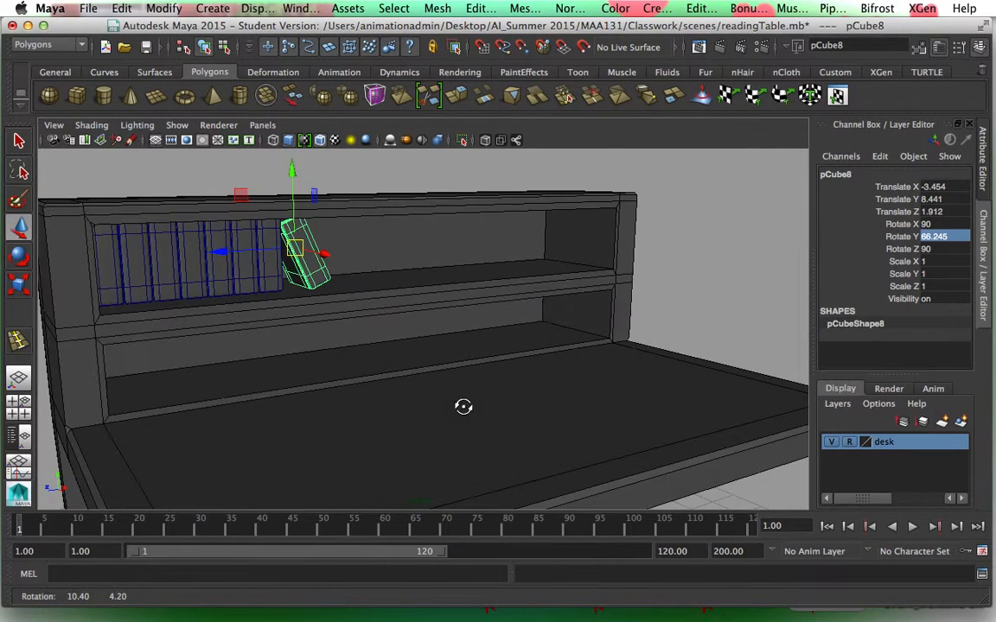
middle_click_drag(436, 393, 455, 367, "alt")
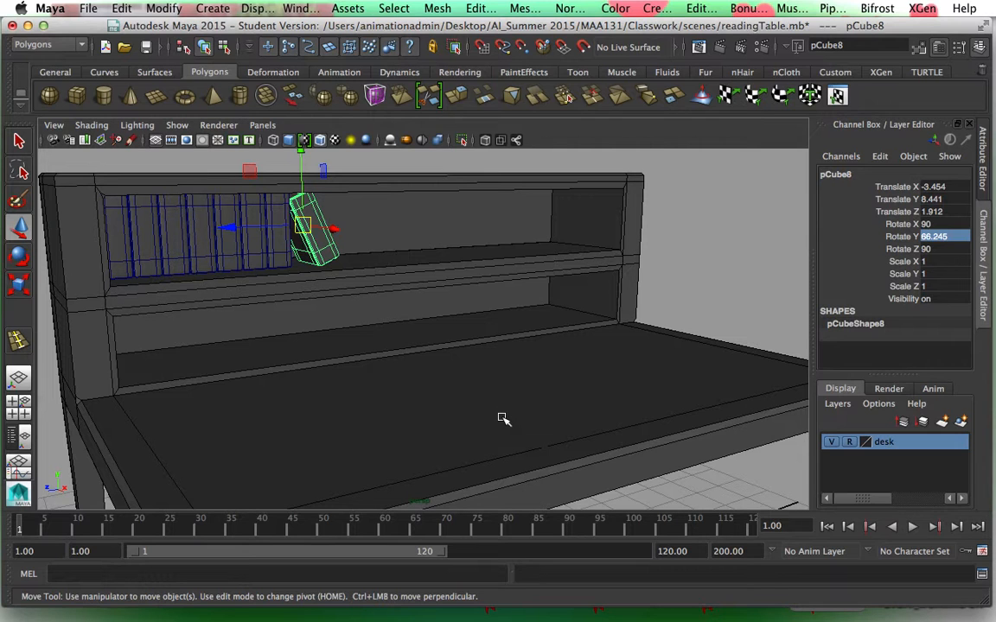
mouse_move(411, 324)
left_mouse_down("alt")
mouse_move(455, 382)
mouse_move(401, 389)
mouse_move(436, 382)
mouse_move(410, 329)
left_mouse_up("alt")
left_click_drag(501, 405, 521, 403, "alt")
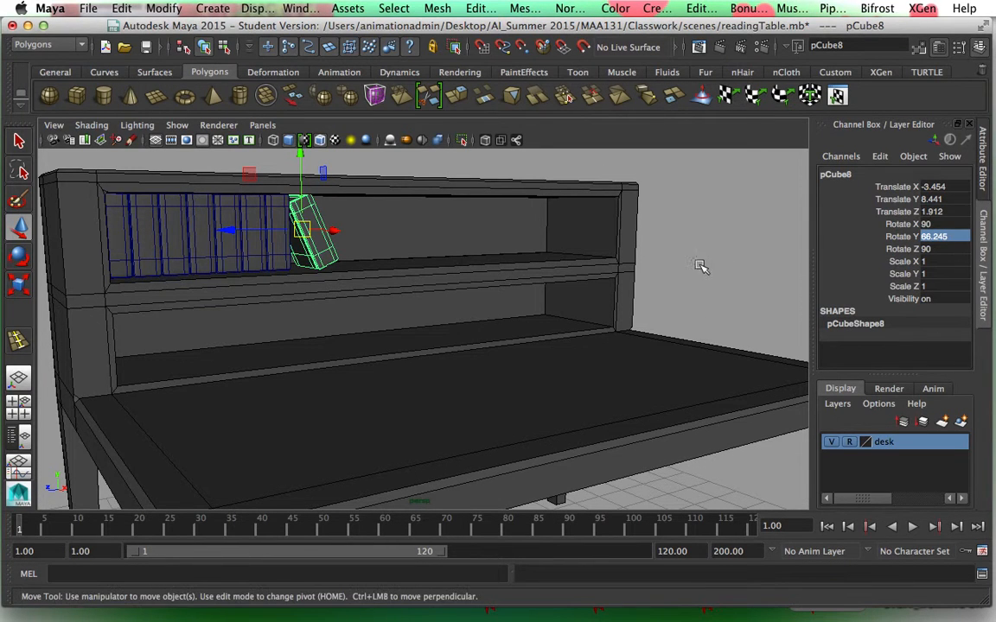
Step: Select the first book in the row and delete the construction history of all objects in the scene
left_click(120, 231)
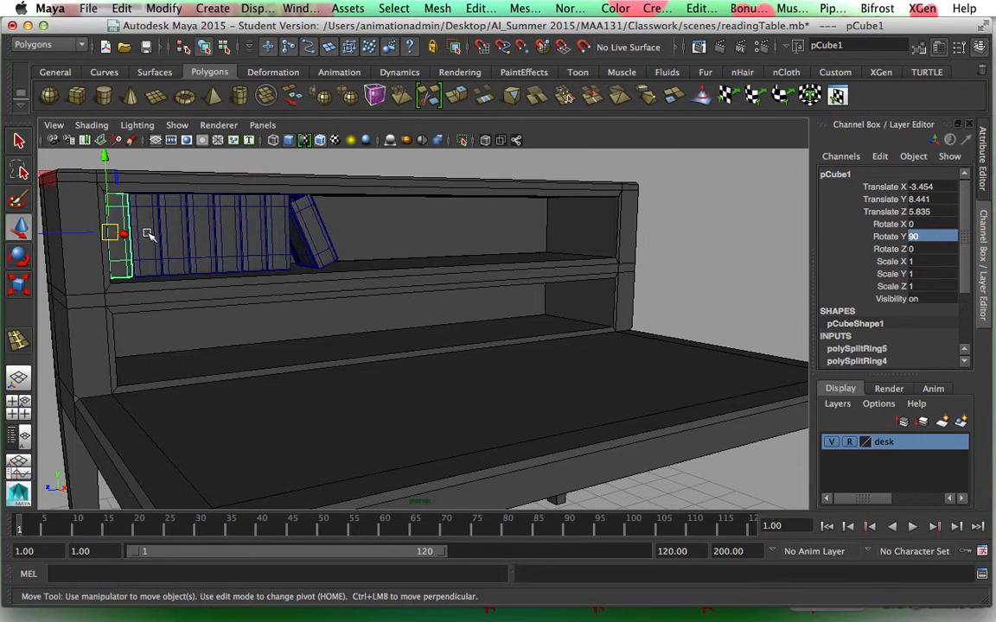
left_click(149, 234, "shift")
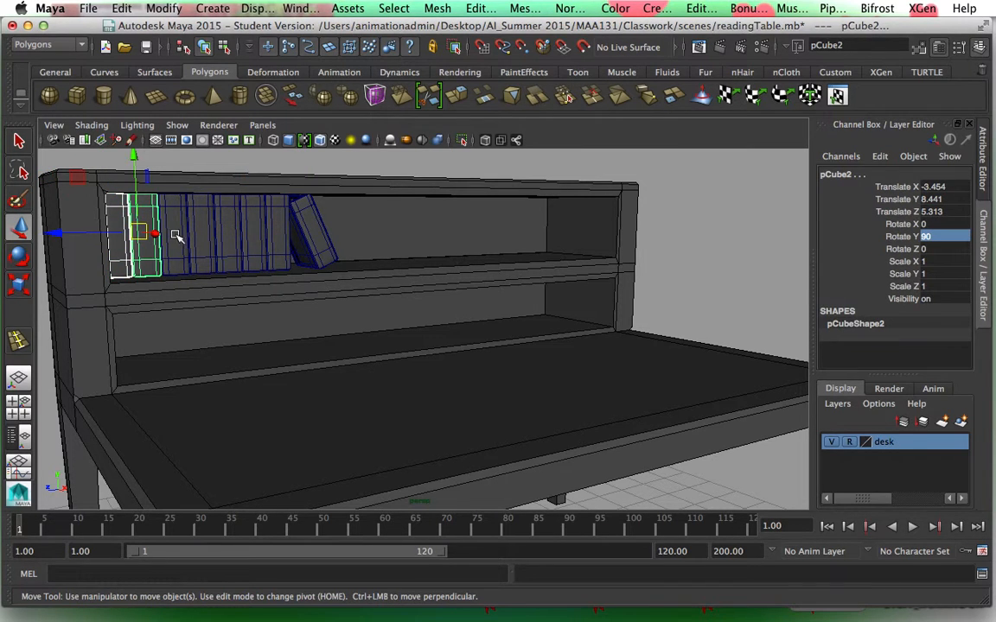
left_click(108, 218)
left_click(121, 8)
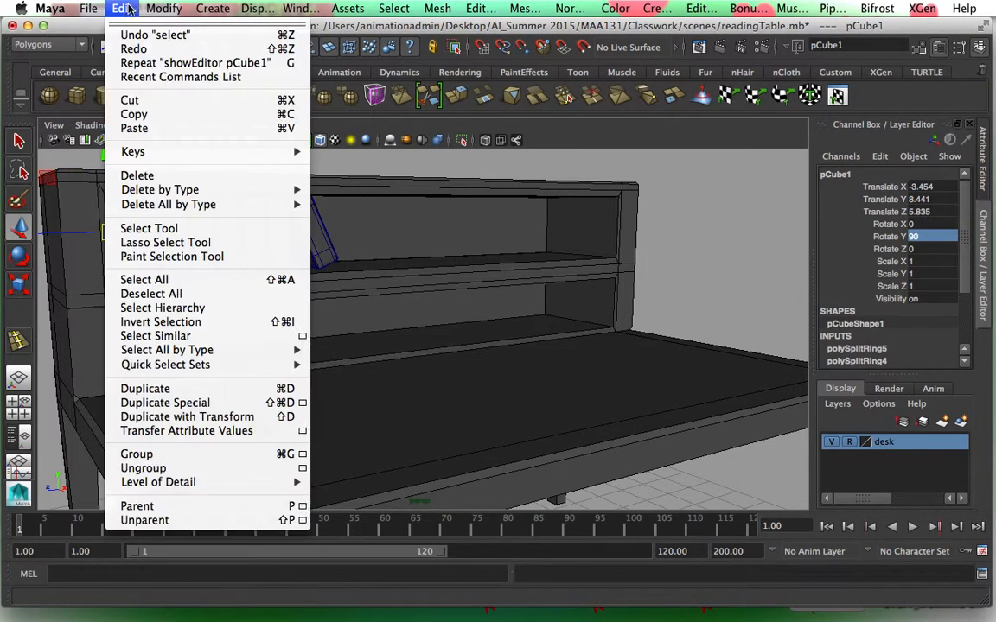
mouse_move(207, 205)
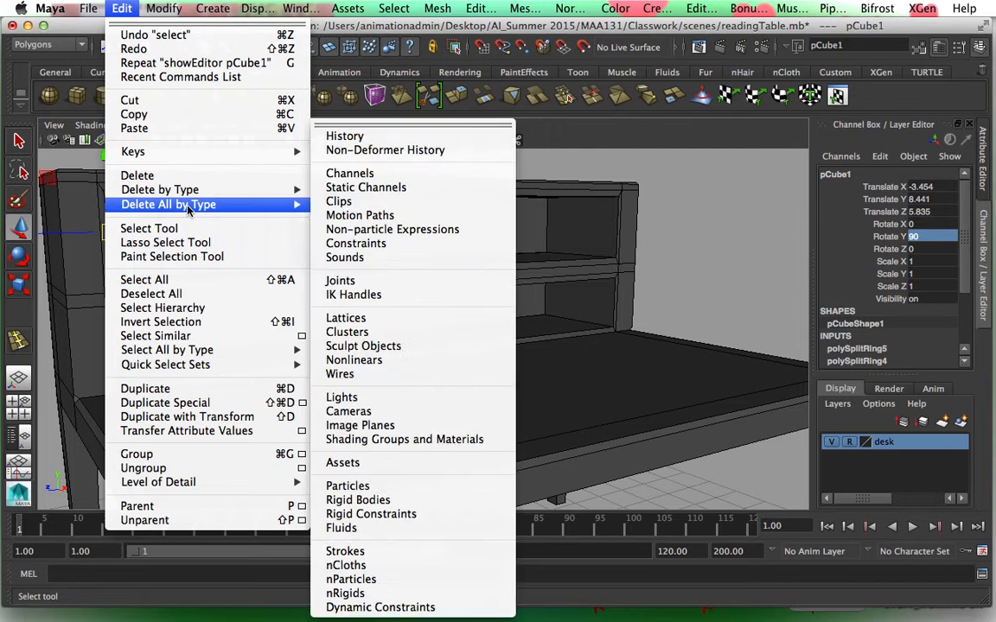
left_click(384, 137)
Step: Save the readingTable scene, accepting the student version notice, and clear the selection
left_click_drag(573, 384, 467, 397, "alt")
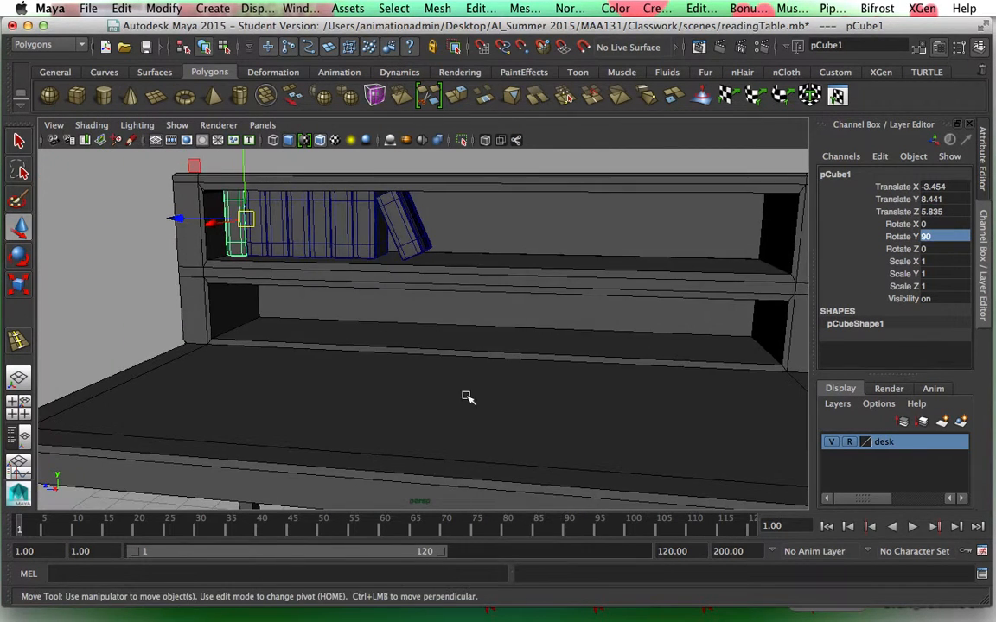
left_click(88, 7)
left_click(113, 120)
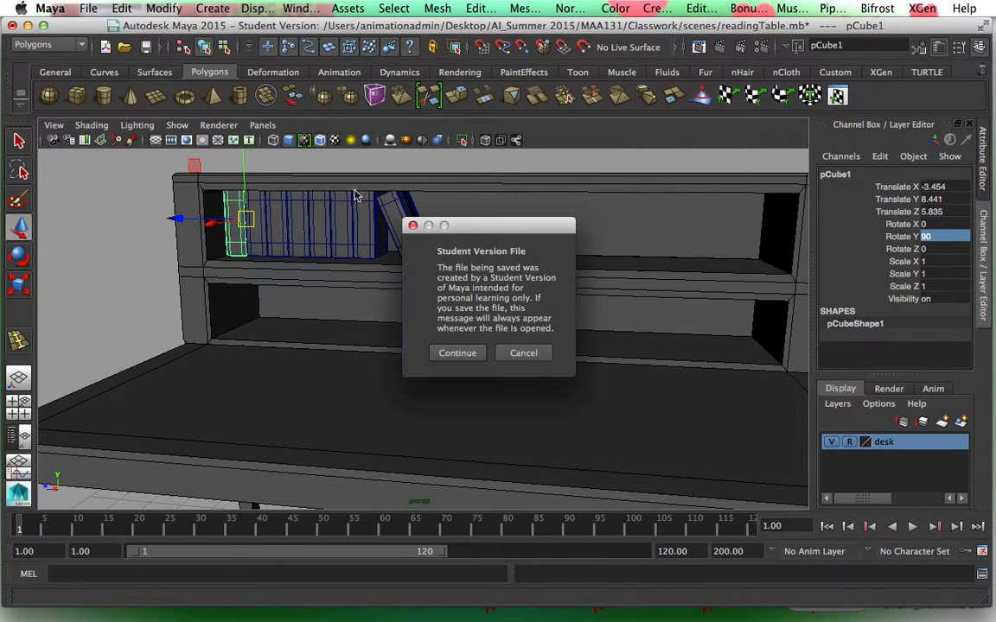
left_click(458, 353)
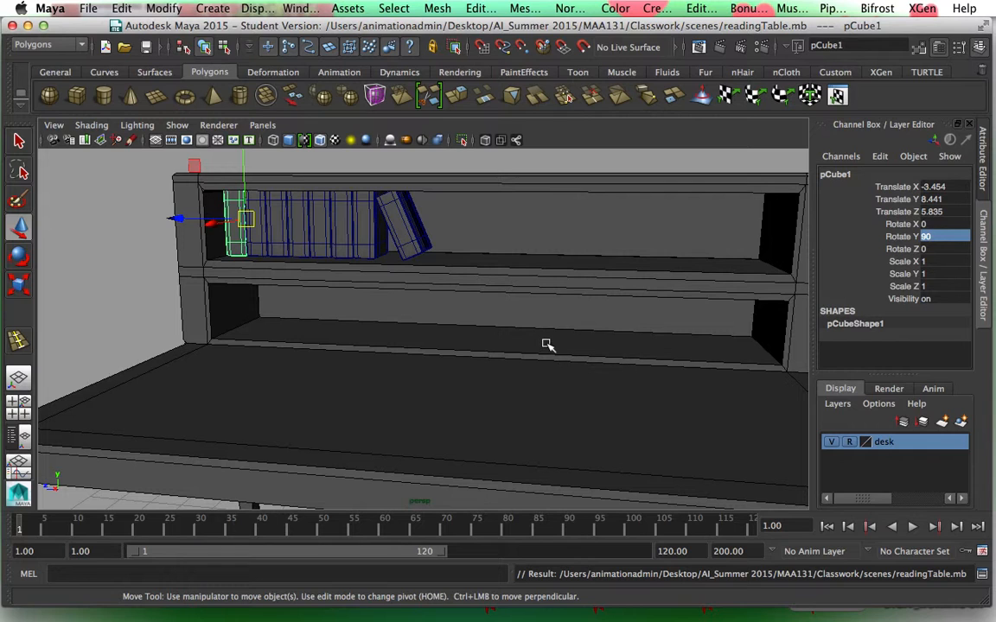
left_click(498, 253)
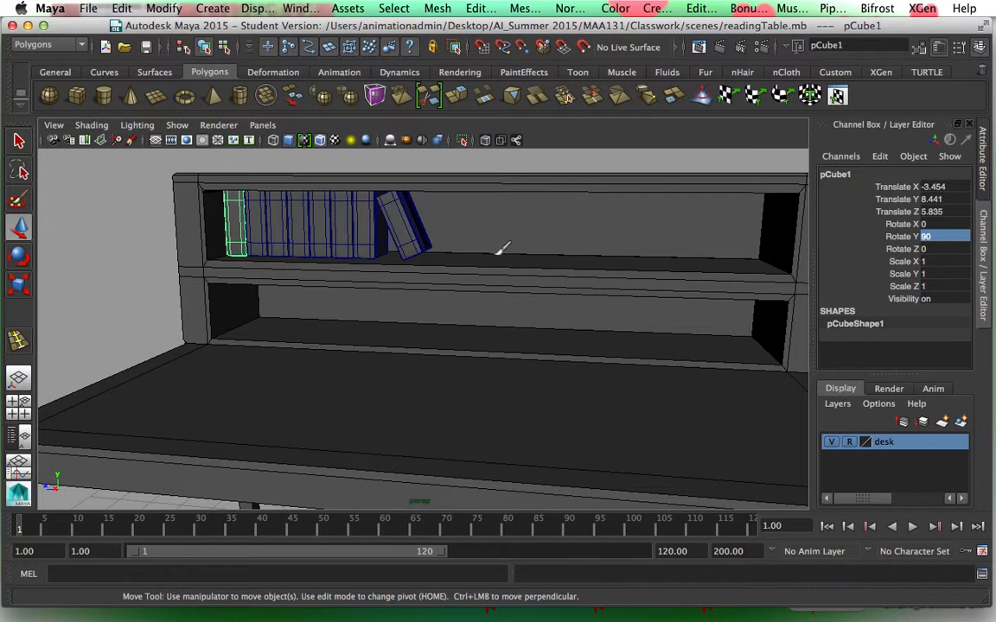
left_click(519, 203)
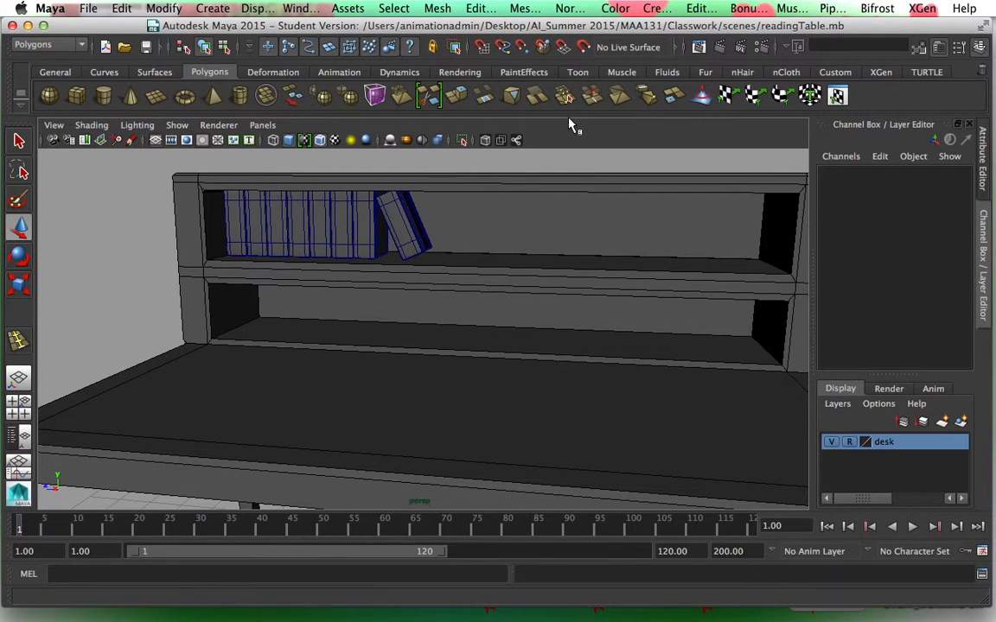
key("super+Tab")
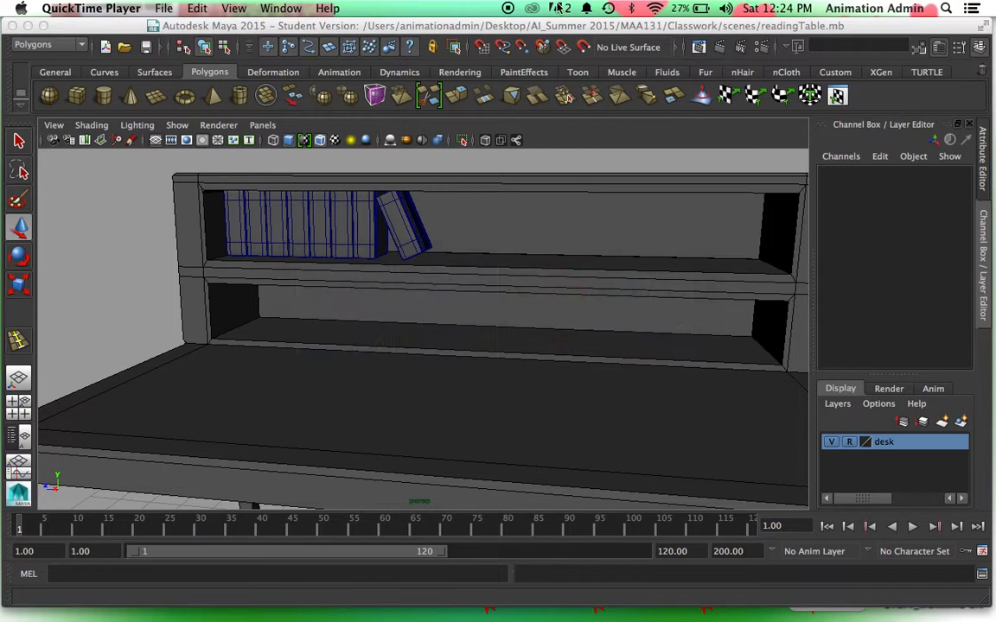